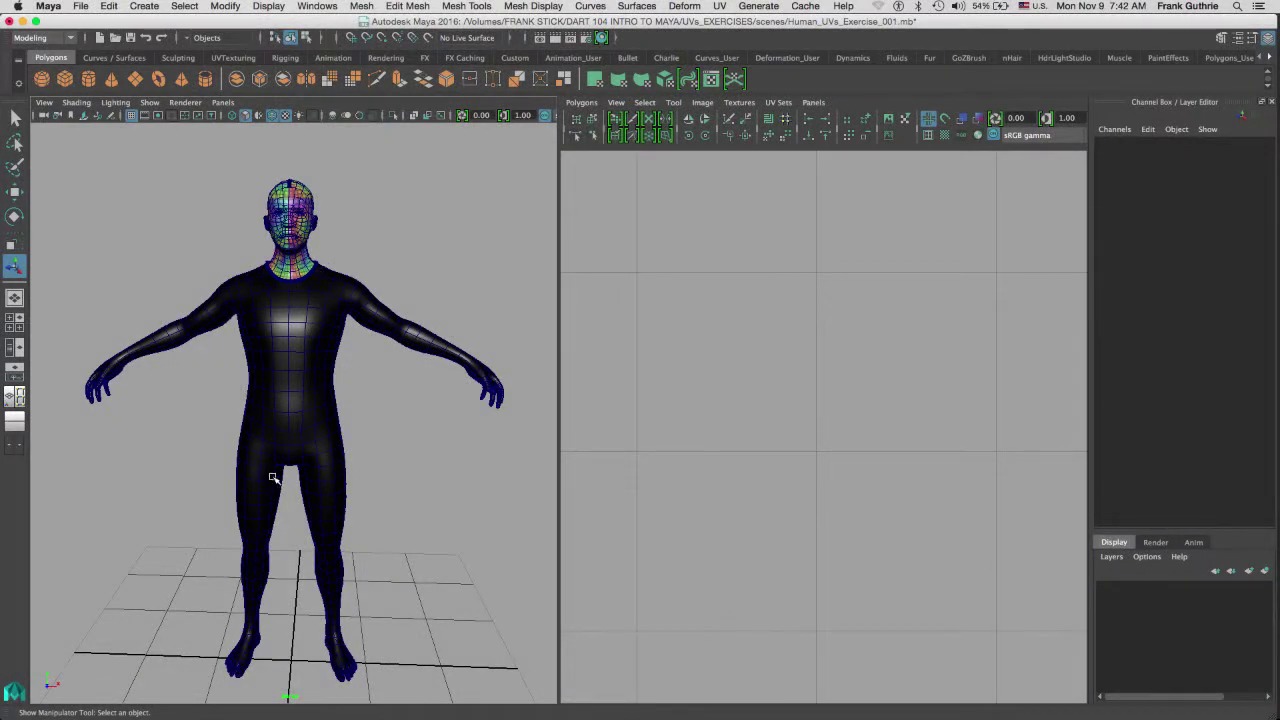
# Show the character in plain shaded display without its texture and switch the viewport to the front view.
pyautogui.press('5')
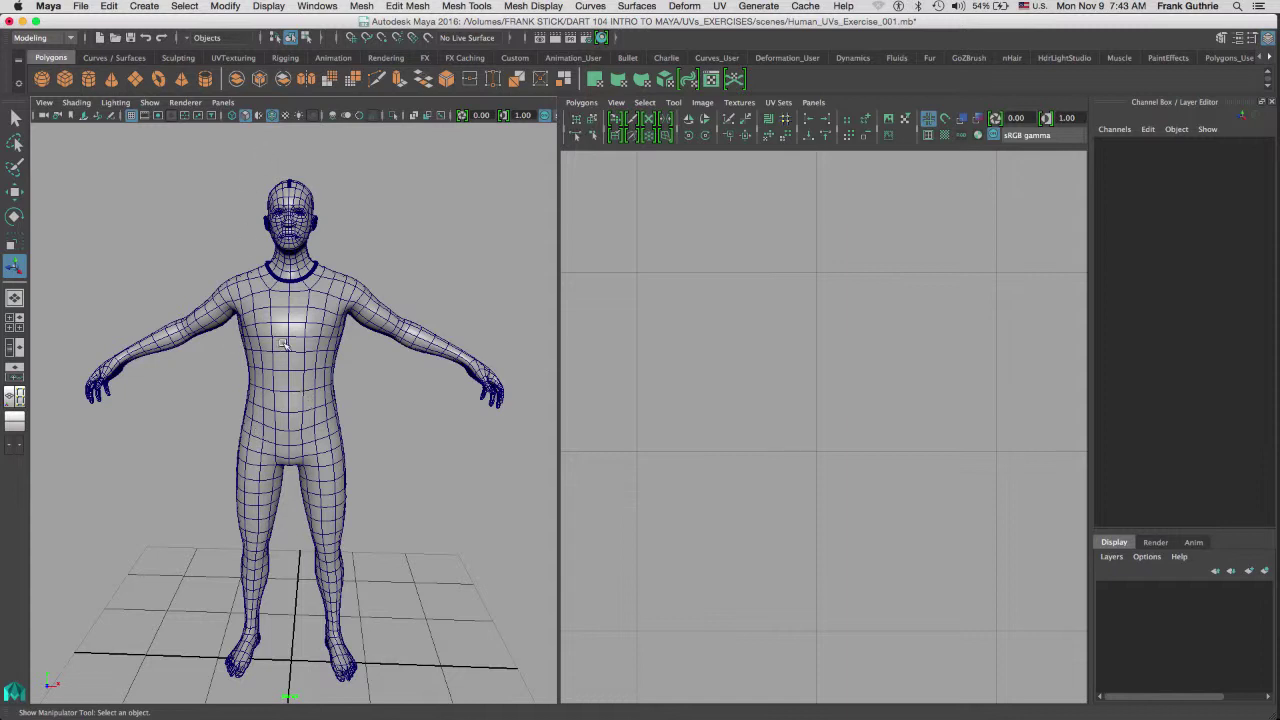
pyautogui.press('space')
pyautogui.moveTo(286, 343); pyautogui.dragTo(286, 376)
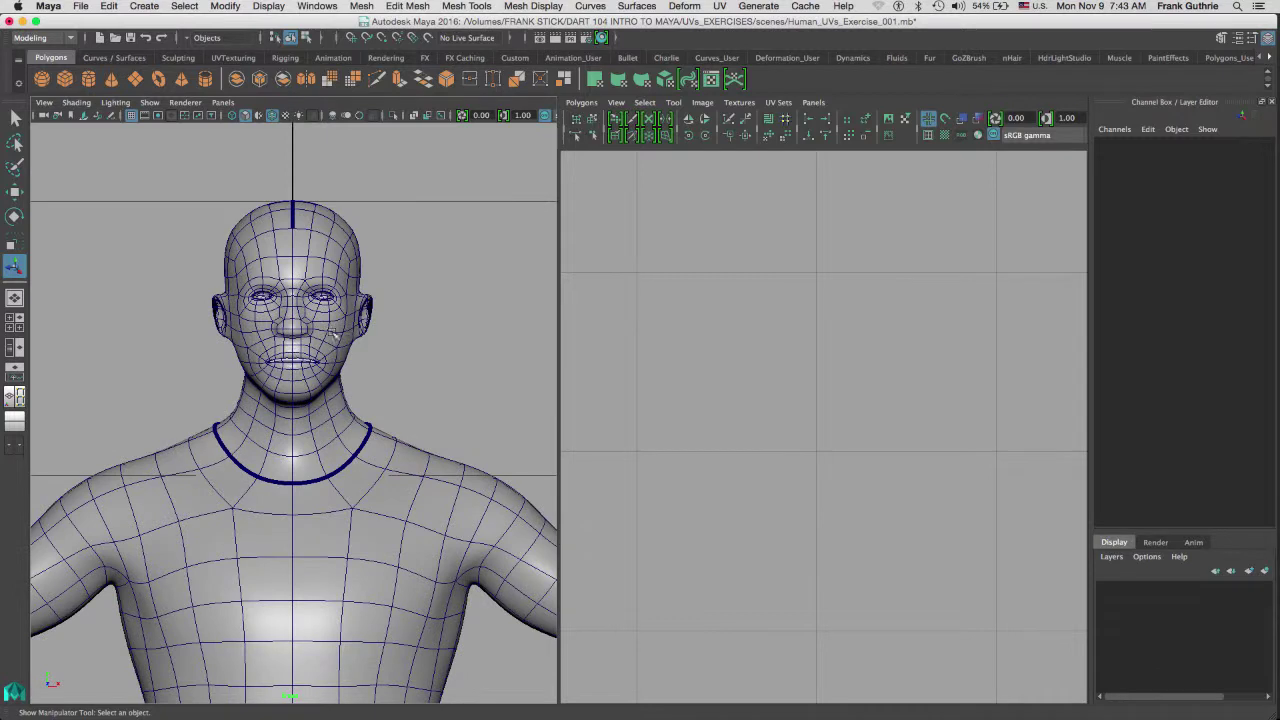
# Select the faces on one half of the head, neck and upper chest and delete them.
pyautogui.rightClick(287, 263)
pyautogui.click(286, 297)
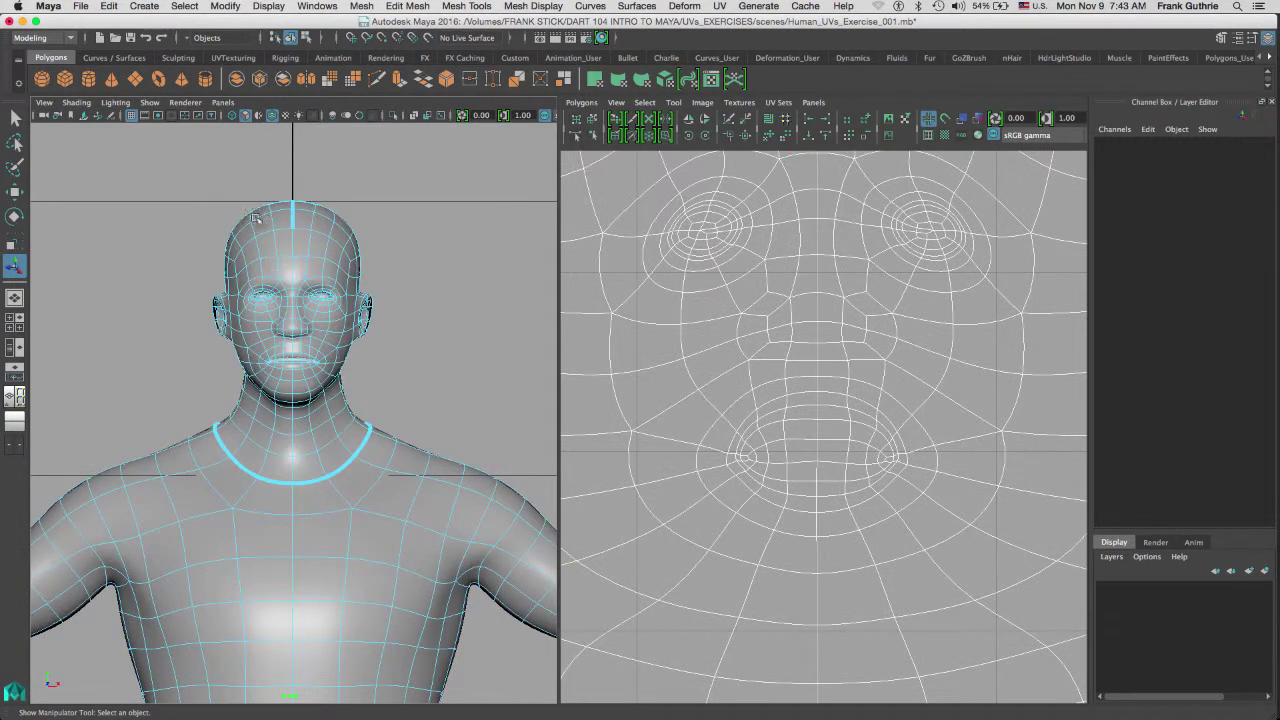
pyautogui.moveTo(179, 162); pyautogui.dragTo(289, 547)
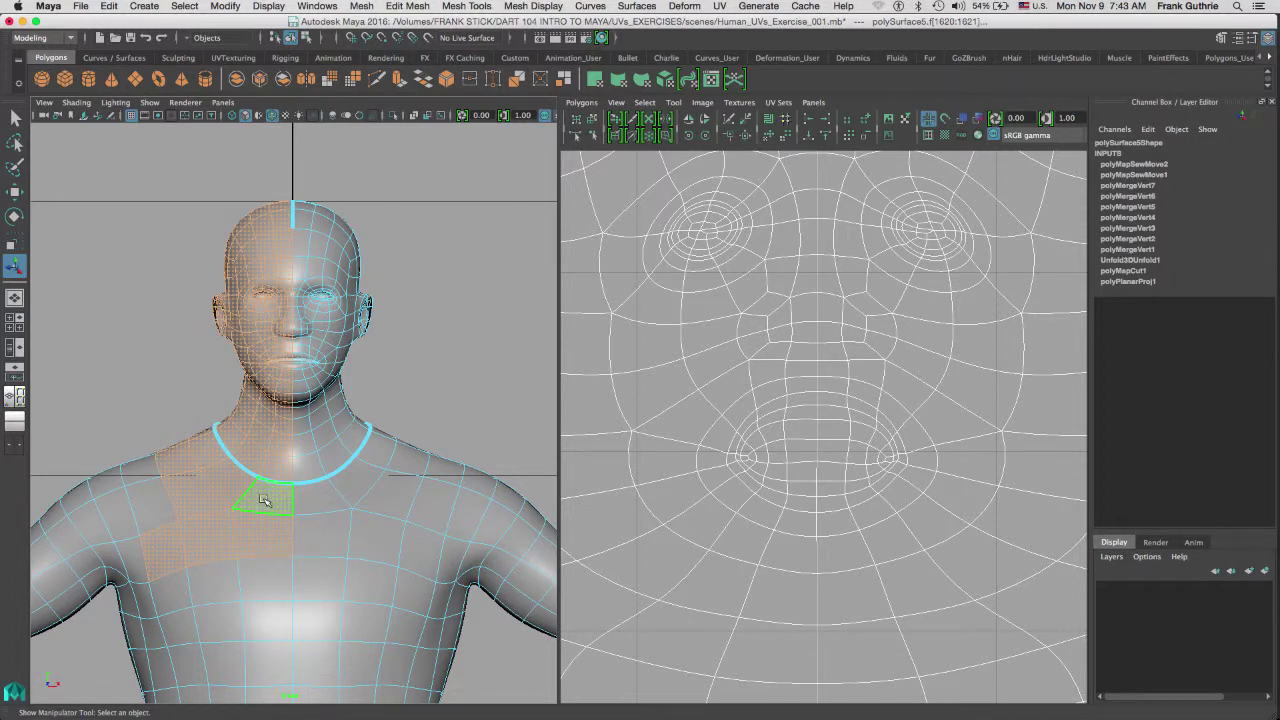
pyautogui.press('Delete')
# Delete the remaining faces on the same side of the body, leaving exactly half of the figure.
pyautogui.keyDown('alt'); pyautogui.moveTo(301, 387); pyautogui.dragTo(63, 340, button='right'); pyautogui.keyUp('alt')
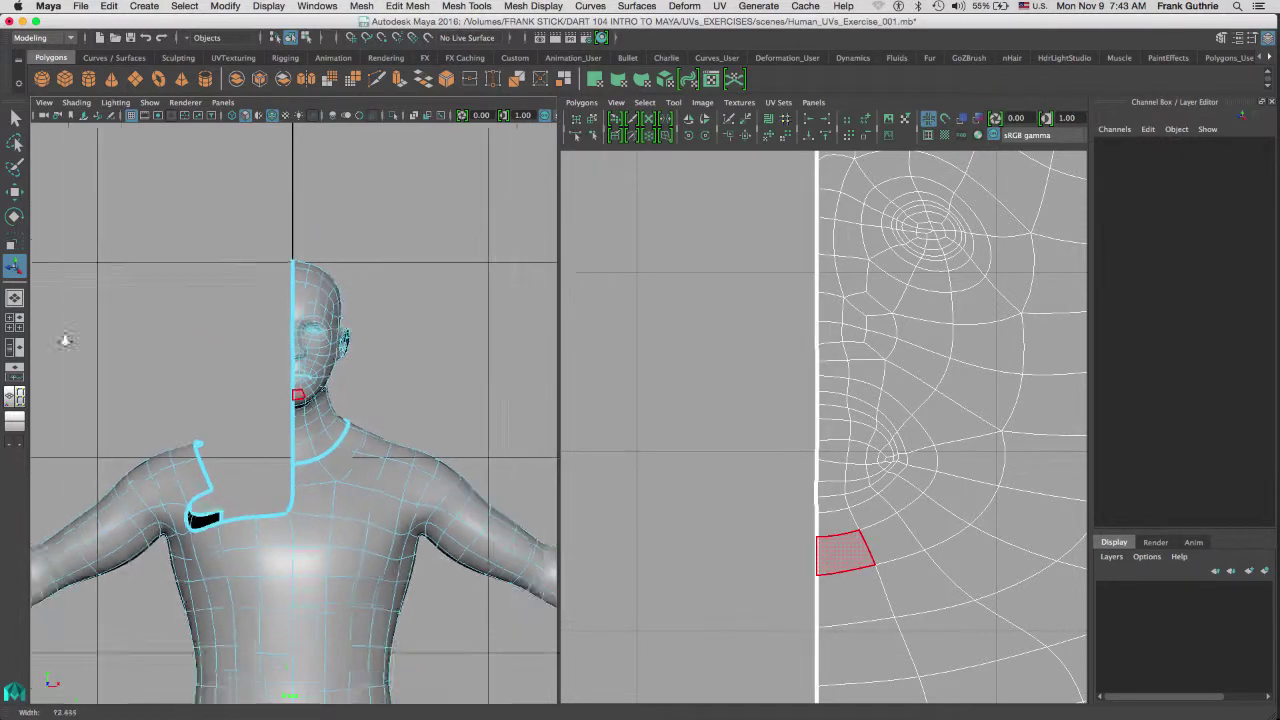
pyautogui.keyDown('alt'); pyautogui.moveTo(262, 362); pyautogui.dragTo(133, 353, button='right'); pyautogui.keyUp('alt')
pyautogui.keyDown('alt'); pyautogui.moveTo(133, 353); pyautogui.dragTo(127, 156, button='middle'); pyautogui.keyUp('alt')
pyautogui.moveTo(127, 156); pyautogui.dragTo(282, 601)
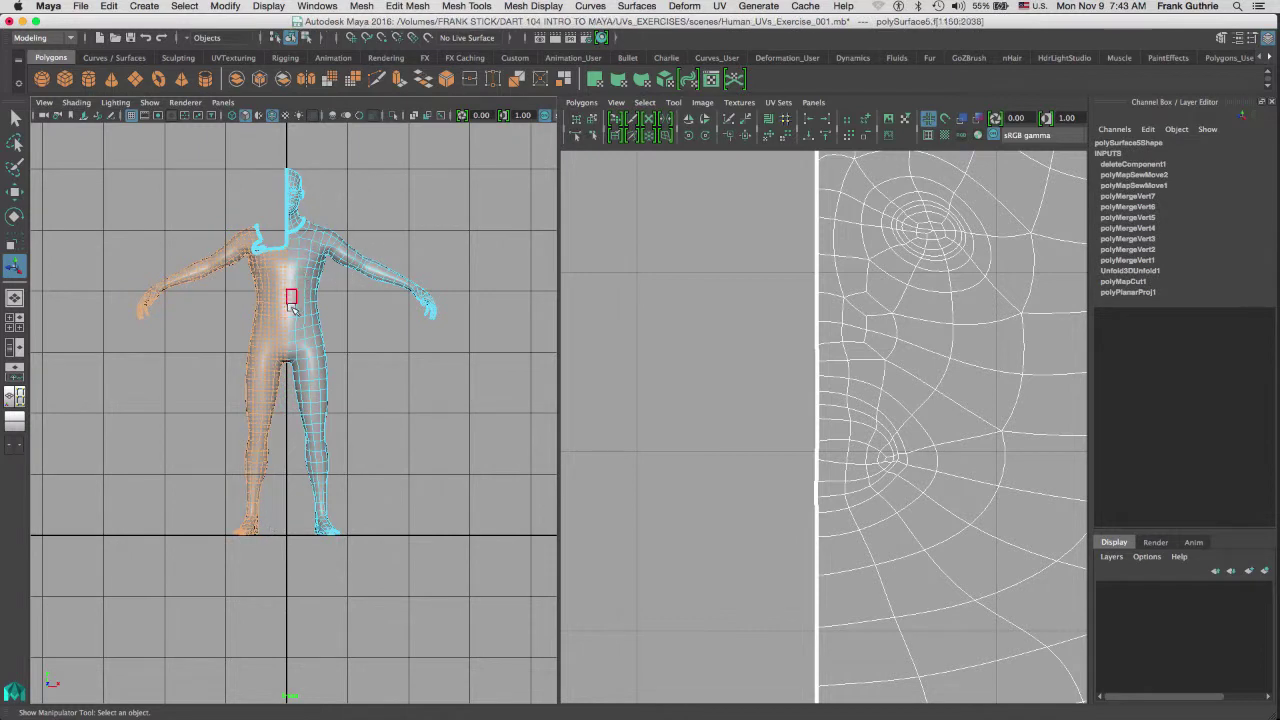
pyautogui.press('Delete')
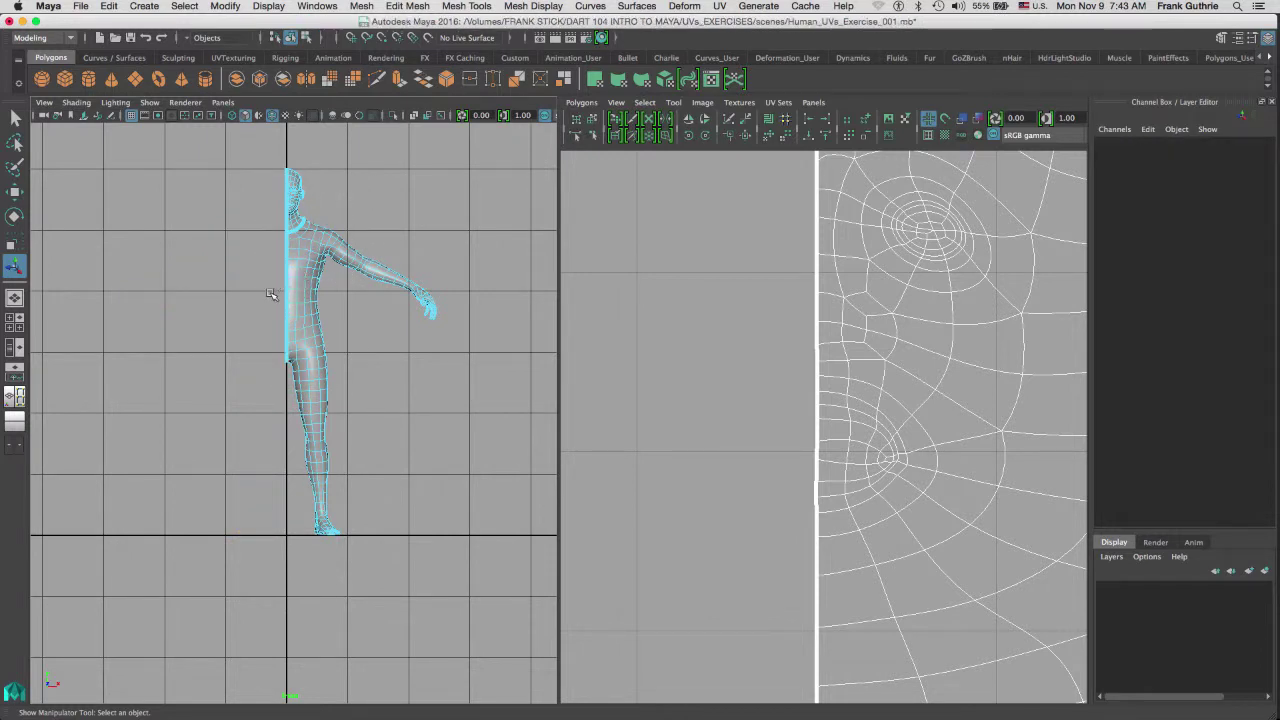
# Turn off the thick texture border display on the mesh and its UVs.
pyautogui.scroll(6, 280, 330)
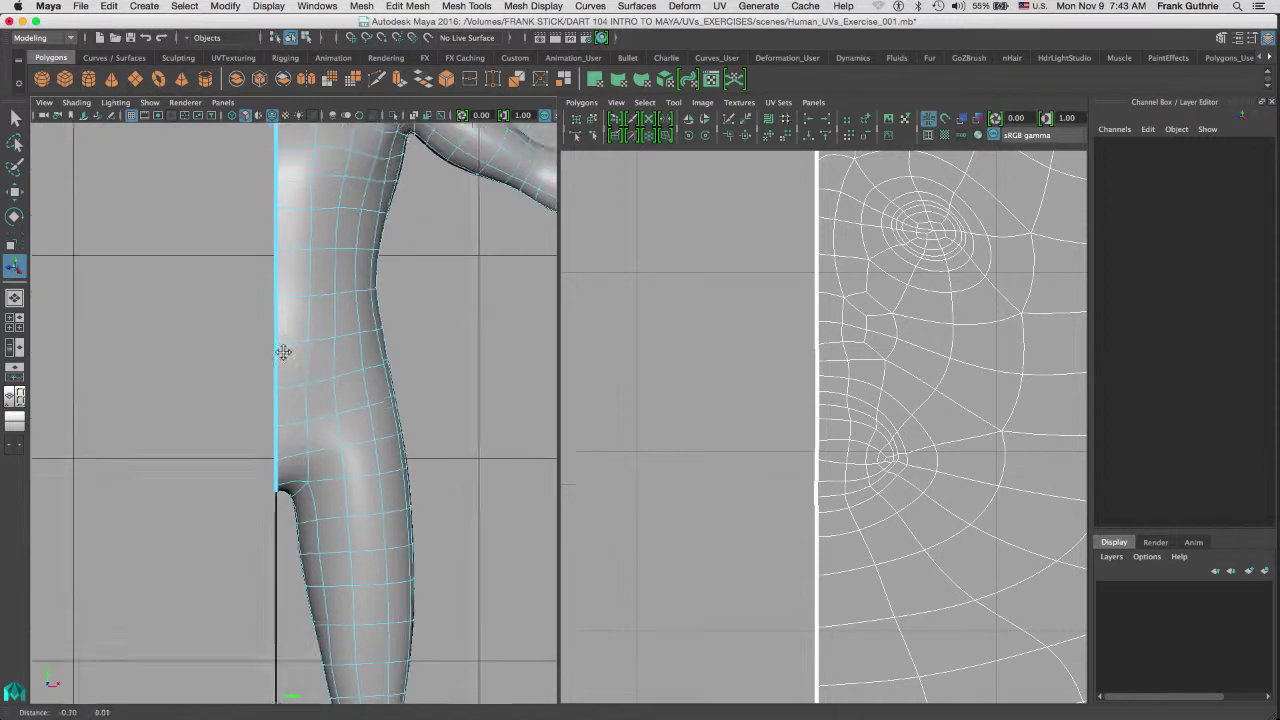
pyautogui.keyDown('alt'); pyautogui.moveTo(283, 352); pyautogui.dragTo(275, 556, button='middle'); pyautogui.keyUp('alt')
pyautogui.keyDown('alt'); pyautogui.moveTo(300, 150); pyautogui.dragTo(292, 330, button='middle'); pyautogui.keyUp('alt')
pyautogui.keyDown('ctrl'); pyautogui.keyDown('alt'); pyautogui.moveTo(236, 280); pyautogui.dragTo(292, 375); pyautogui.keyUp('alt'); pyautogui.keyUp('ctrl')
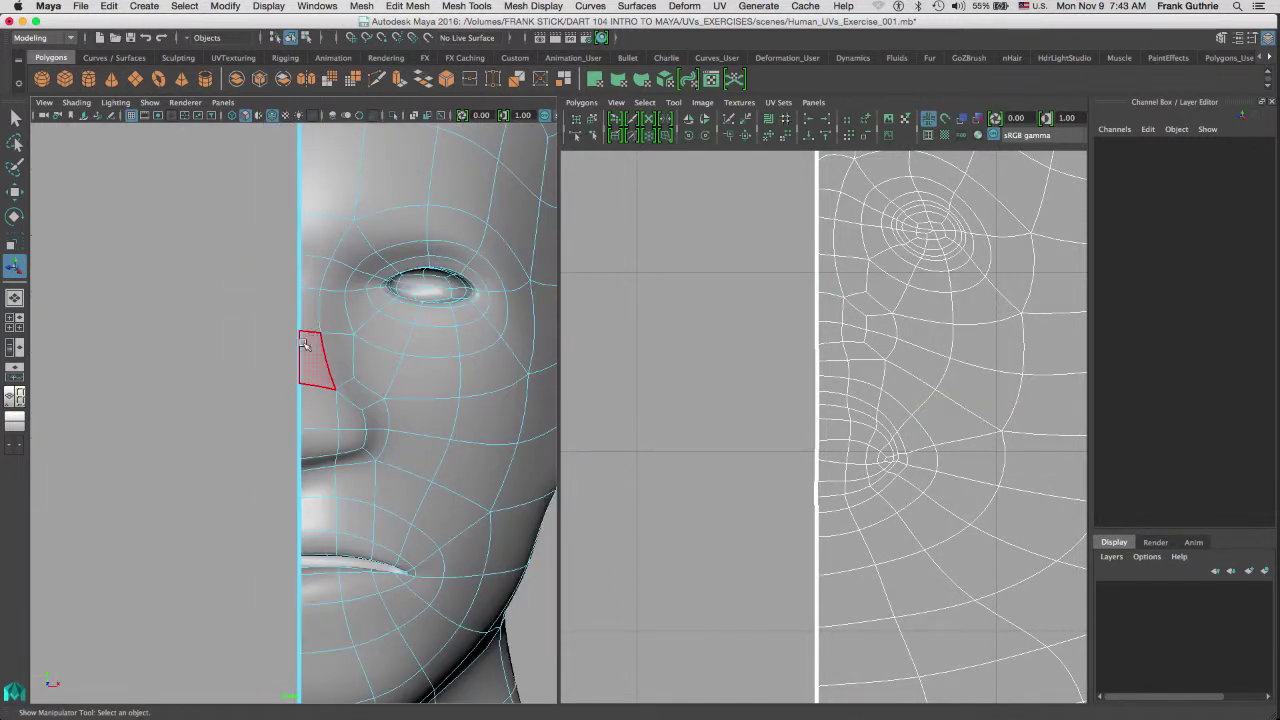
pyautogui.click(928, 136)
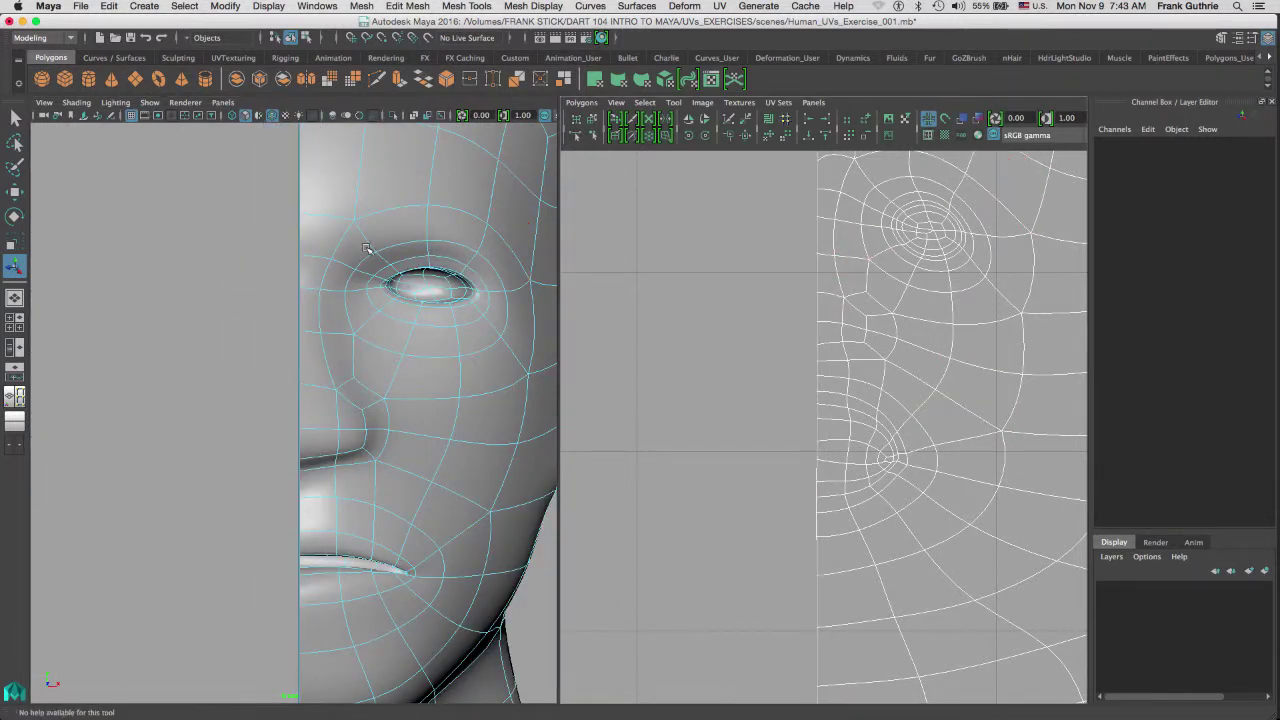
# Examine the cut centre line and the remaining half body from the face down to the feet.
pyautogui.keyDown('alt'); pyautogui.moveTo(423, 303); pyautogui.dragTo(371, 189, button='middle'); pyautogui.keyUp('alt')
pyautogui.keyDown('alt'); pyautogui.moveTo(343, 525); pyautogui.dragTo(317, 192, button='middle'); pyautogui.keyUp('alt')
pyautogui.keyDown('alt'); pyautogui.moveTo(341, 565); pyautogui.dragTo(309, 232, button='middle'); pyautogui.keyUp('alt')
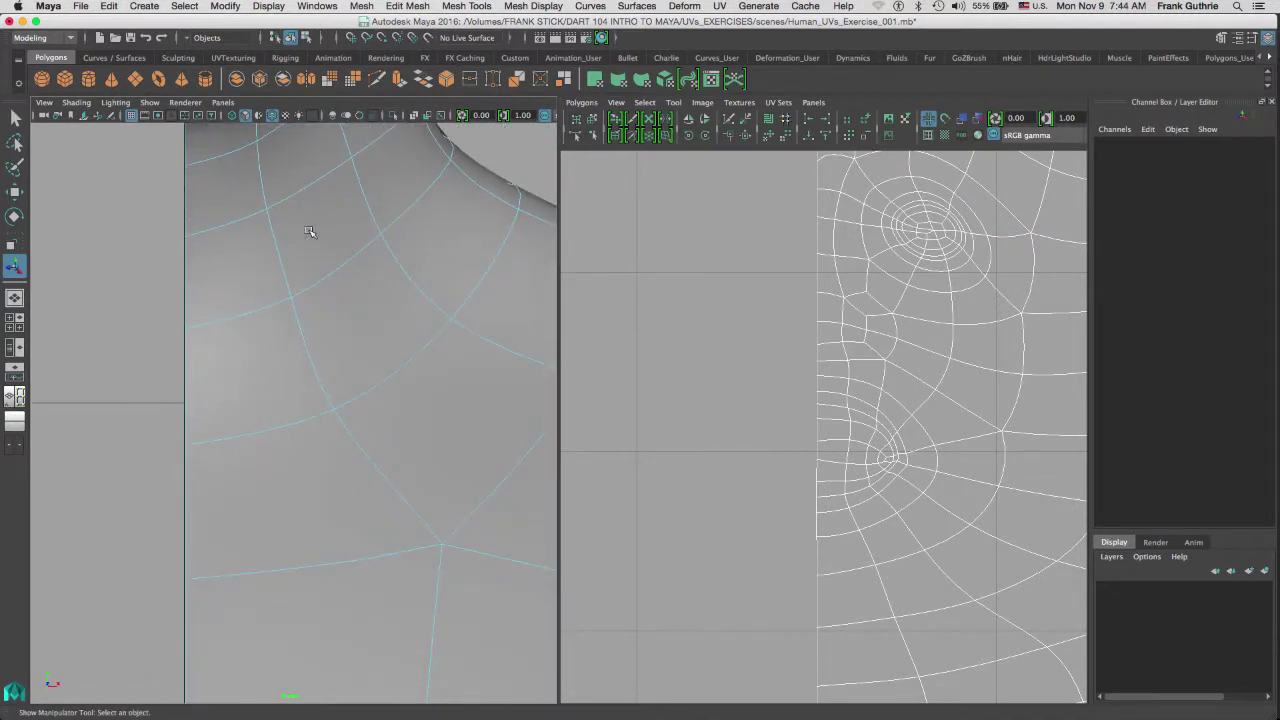
pyautogui.keyDown('alt'); pyautogui.moveTo(359, 518); pyautogui.dragTo(343, 297, button='middle'); pyautogui.keyUp('alt')
pyautogui.keyDown('alt'); pyautogui.moveTo(392, 340); pyautogui.dragTo(51, 340, button='right'); pyautogui.keyUp('alt')
pyautogui.keyDown('alt'); pyautogui.moveTo(288, 335); pyautogui.dragTo(273, 334, button='right'); pyautogui.keyUp('alt')
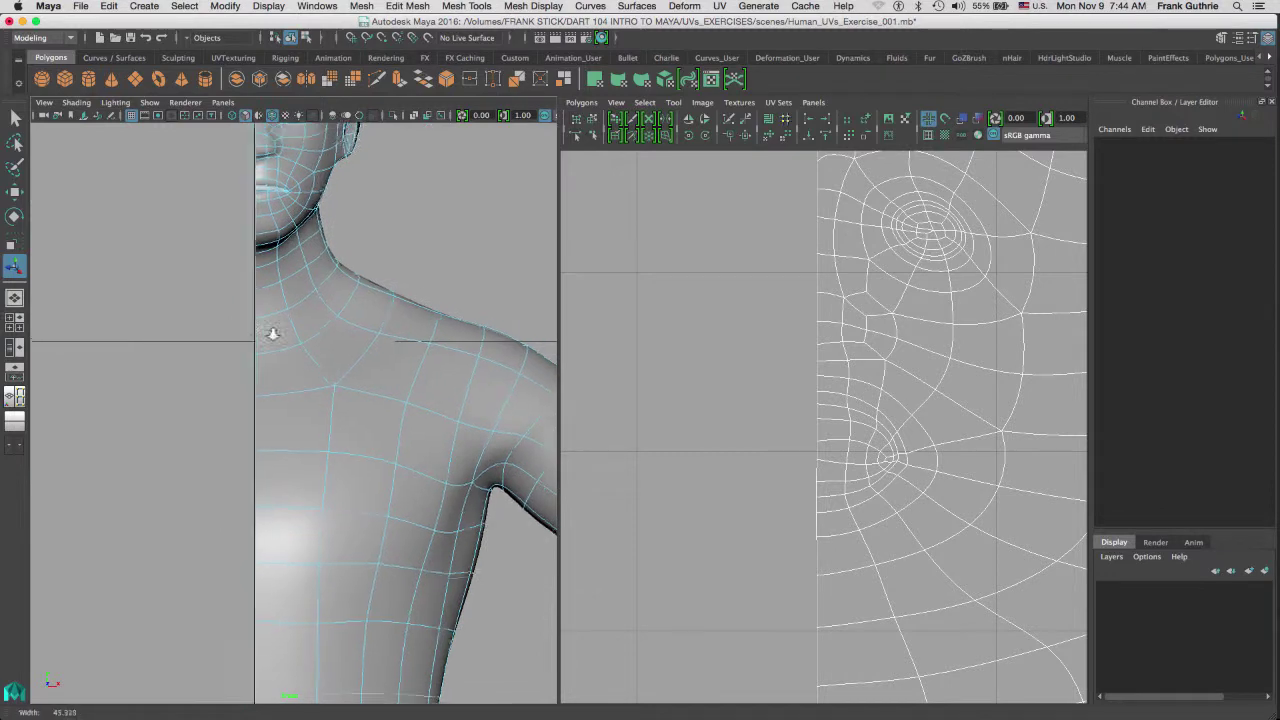
pyautogui.scroll(-5, 272, 333)
pyautogui.scroll(2, 366, 316)
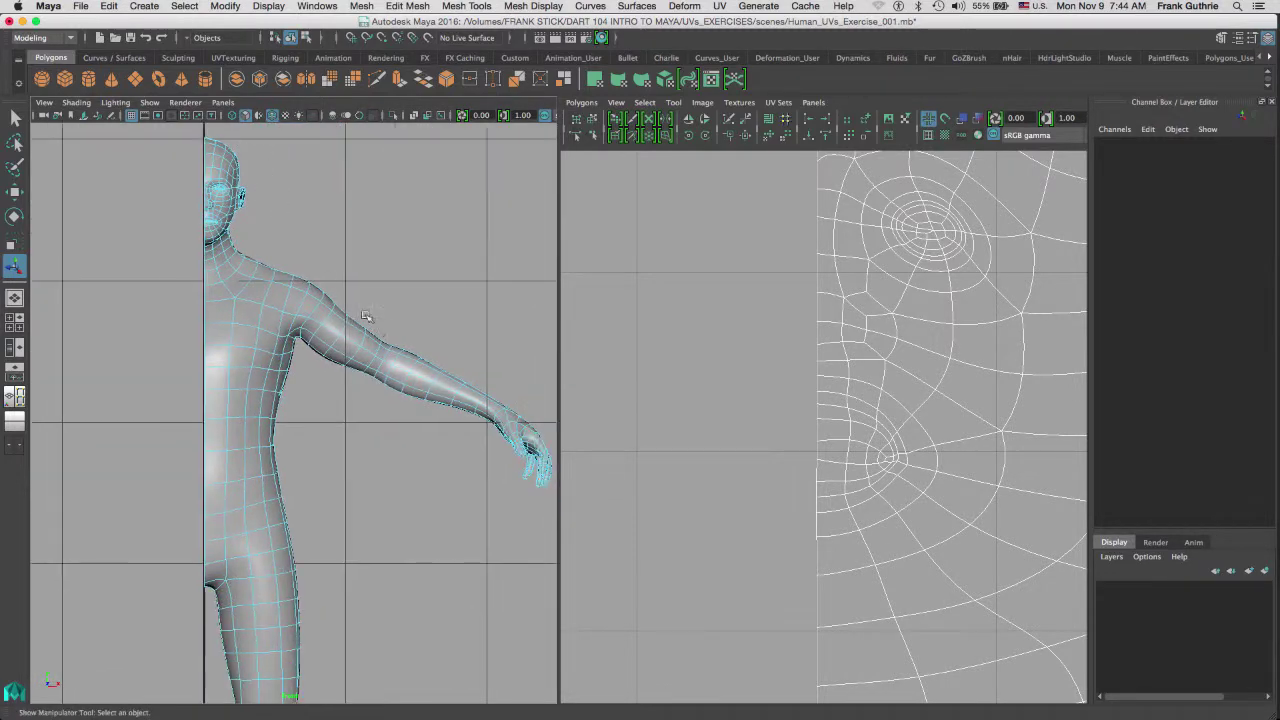
pyautogui.keyDown('alt'); pyautogui.moveTo(410, 452); pyautogui.dragTo(349, 301, button='middle'); pyautogui.keyUp('alt')
pyautogui.keyDown('alt'); pyautogui.moveTo(349, 329); pyautogui.dragTo(280, 320, button='right'); pyautogui.keyUp('alt')
pyautogui.keyDown('alt'); pyautogui.moveTo(280, 320); pyautogui.dragTo(299, 294, button='middle'); pyautogui.keyUp('alt')
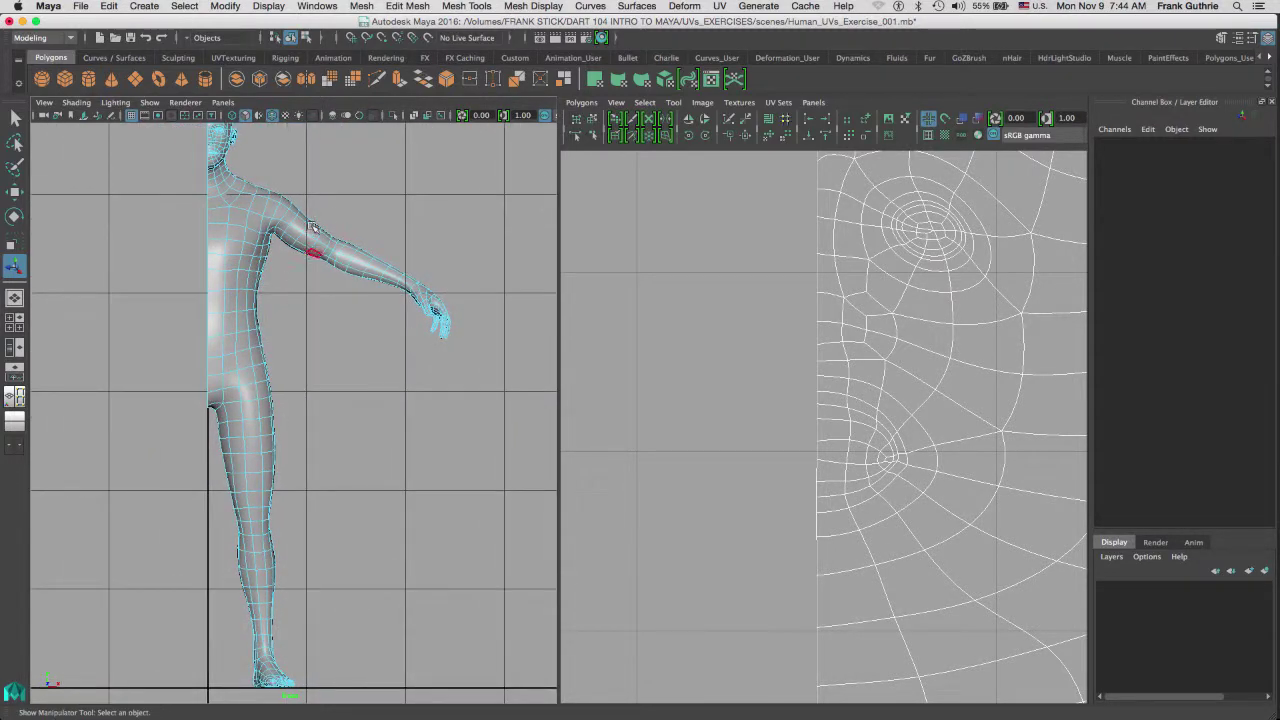
pyautogui.moveTo(336, 200); pyautogui.dragTo(307, 344)
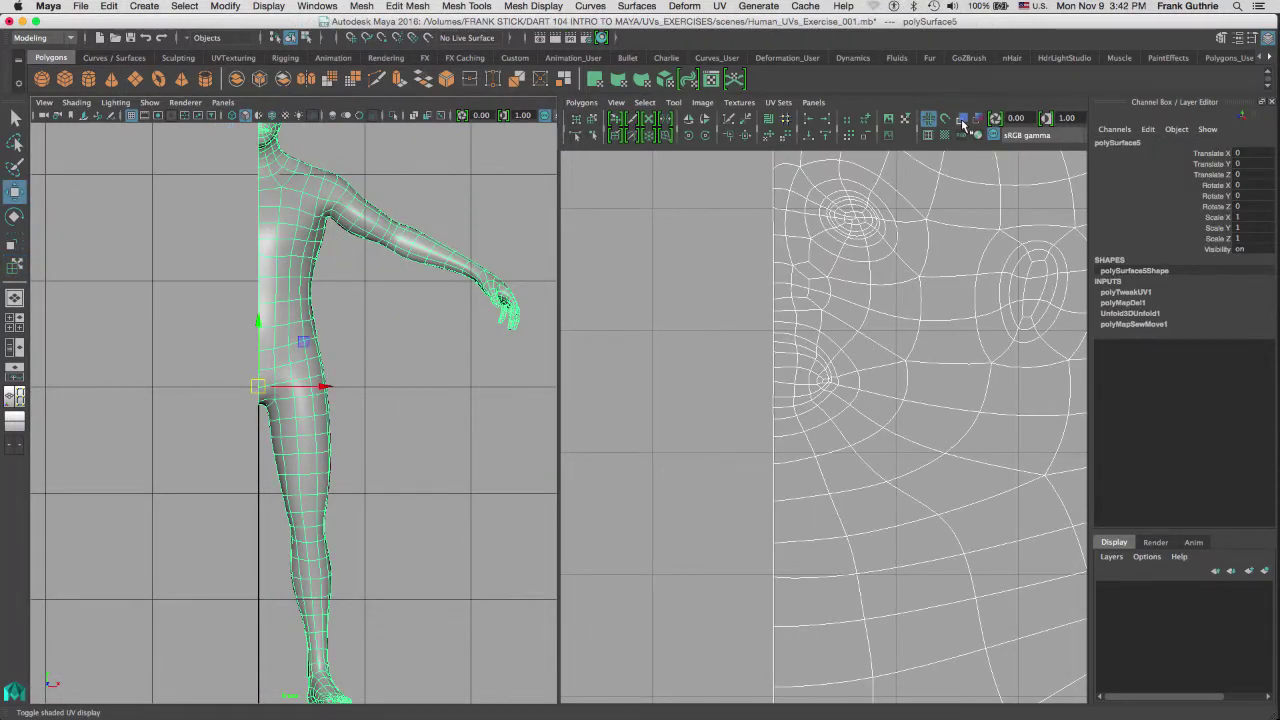
# Turn on shaded UV display and frame the half-head UV shell.
pyautogui.click(963, 120)
pyautogui.press('f')
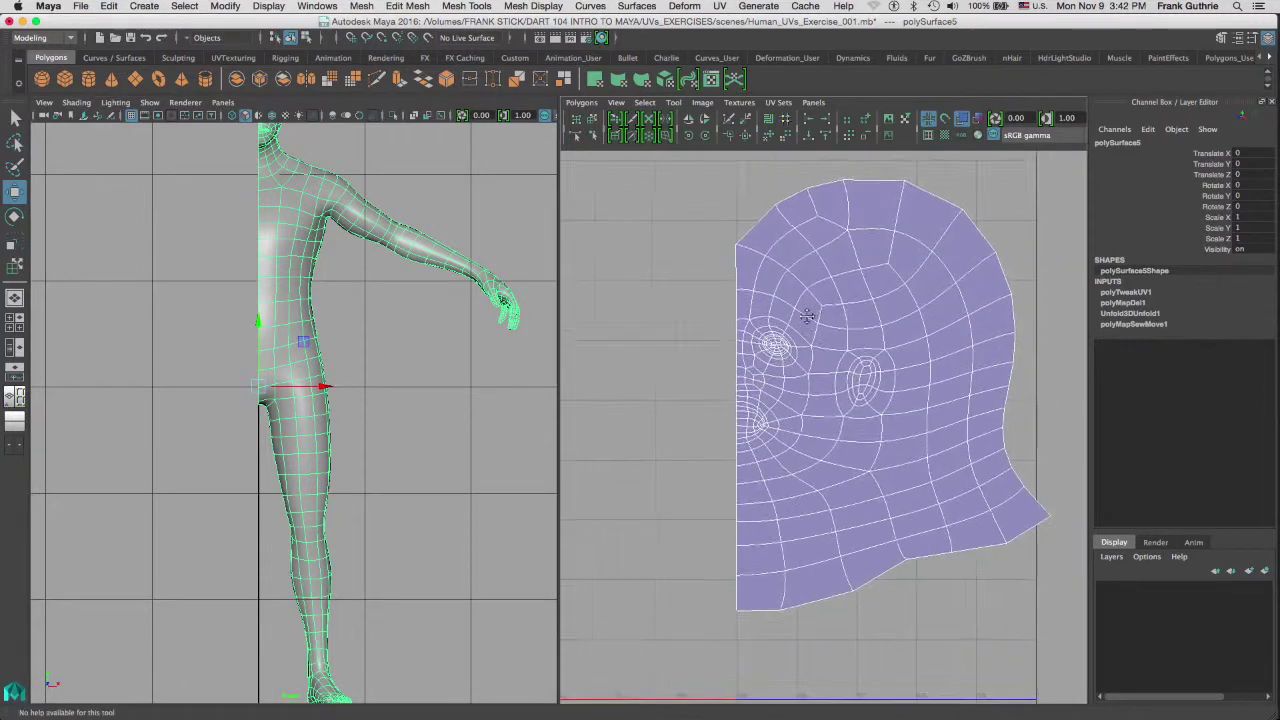
pyautogui.rightClick(853, 338)
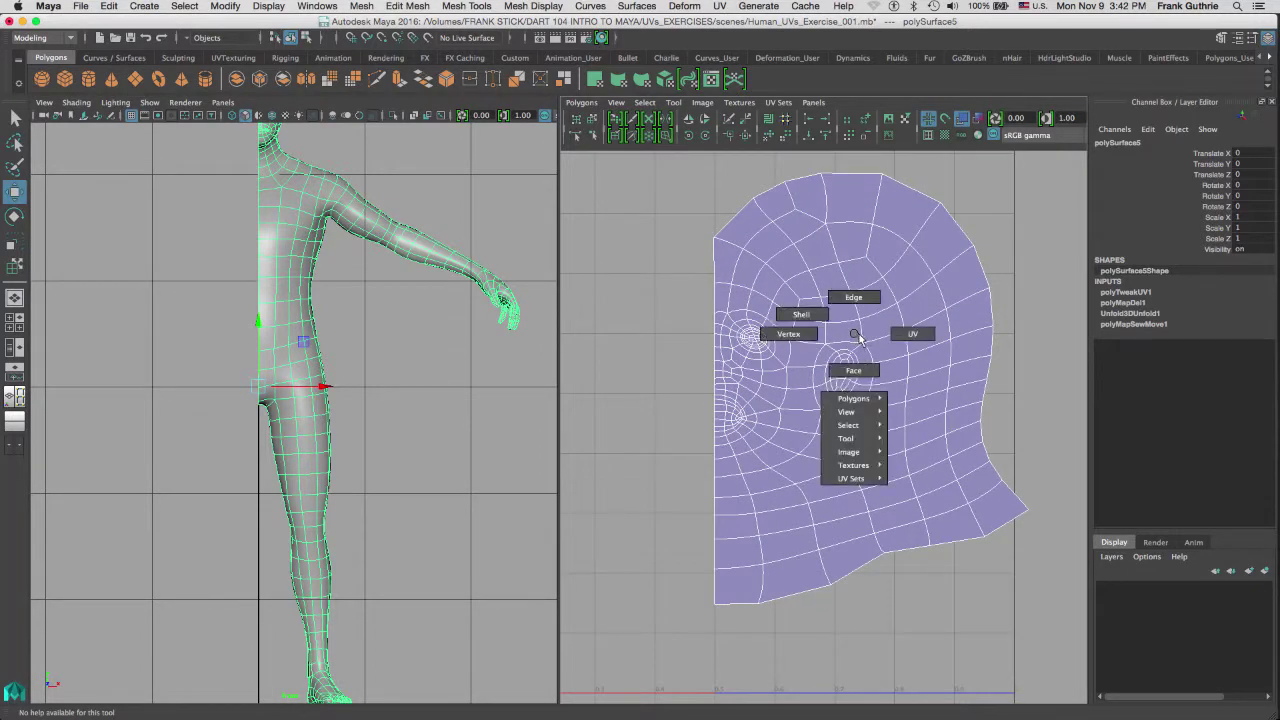
# Duplicate the half-body mesh.
pyautogui.click(374, 369)
pyautogui.click(313, 410)
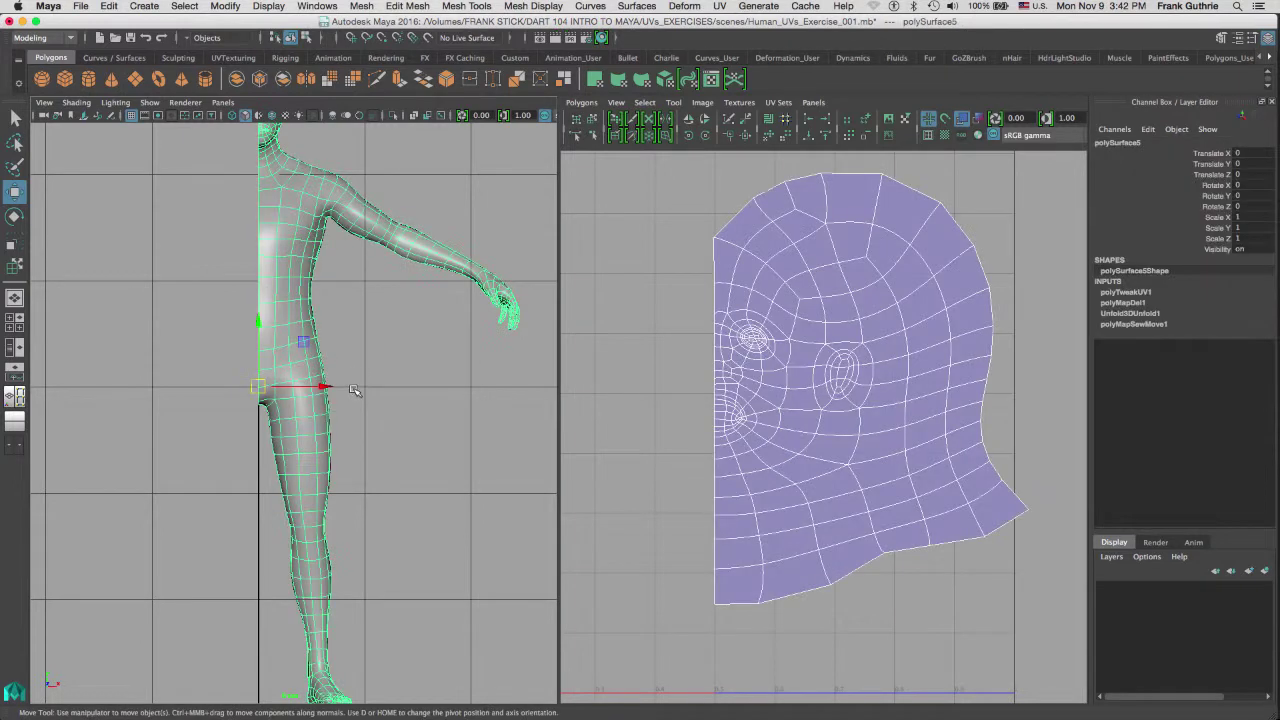
pyautogui.click(110, 8)
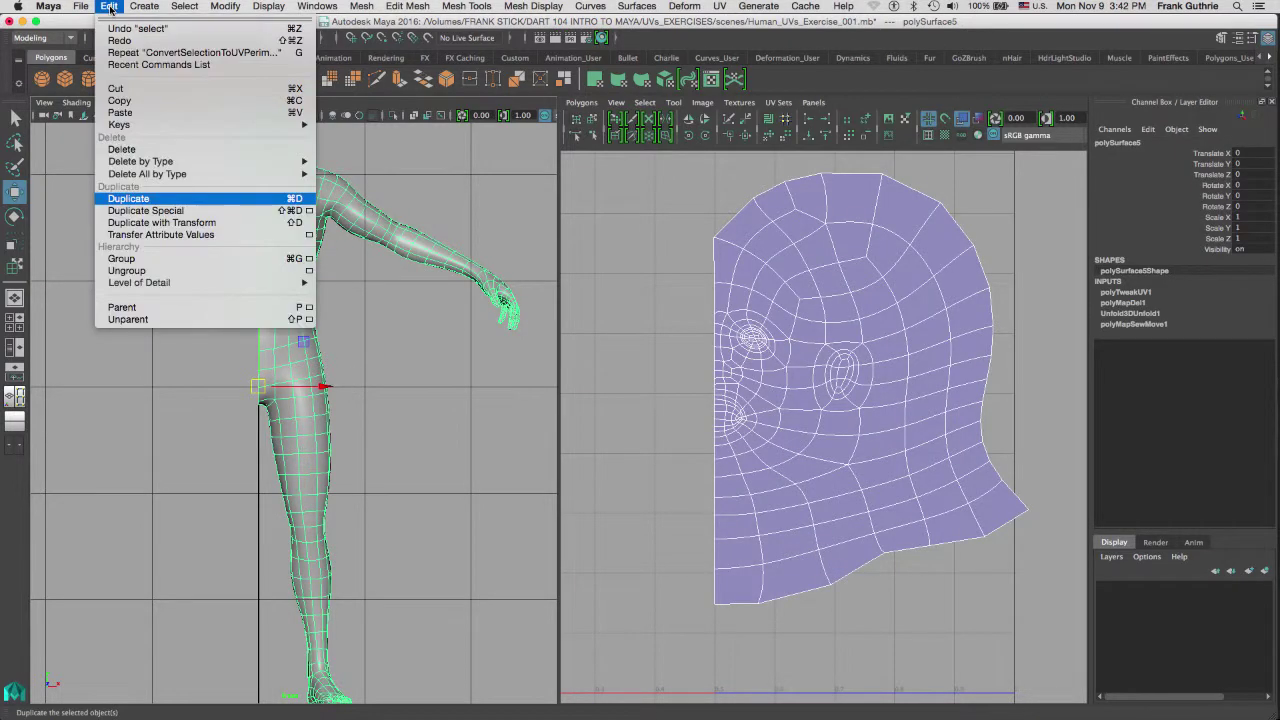
pyautogui.click(150, 199)
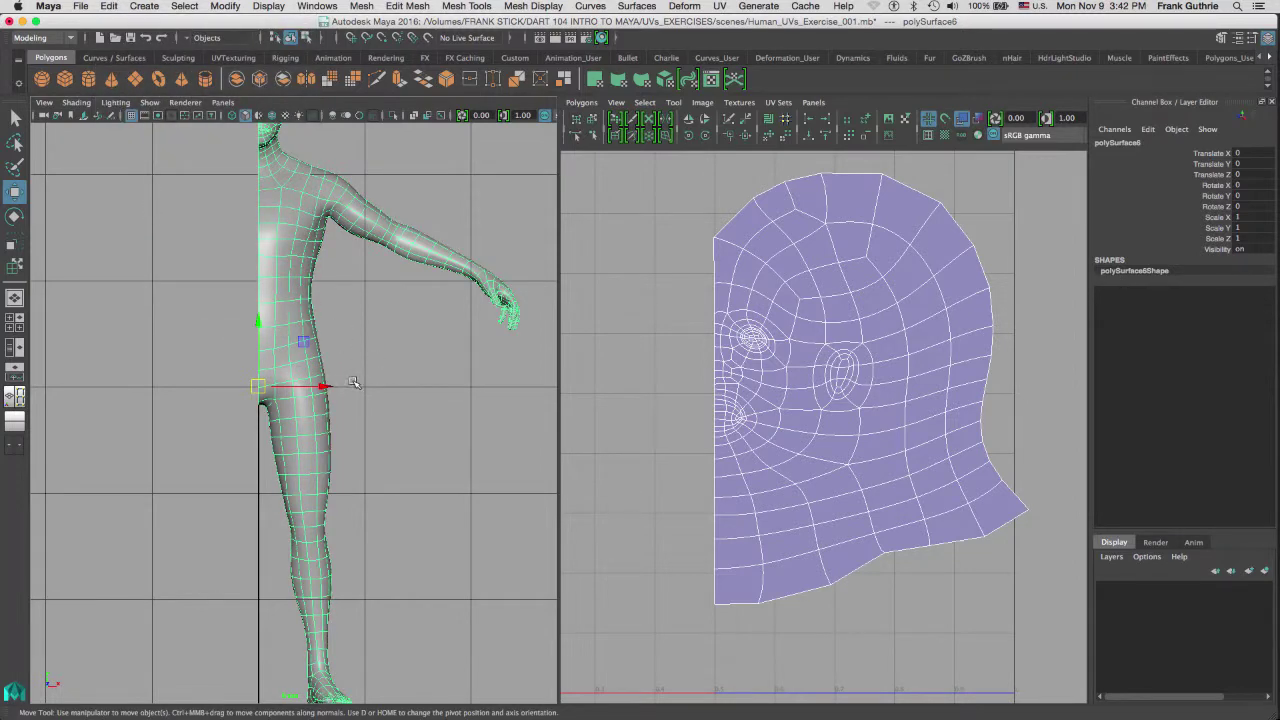
# Mirror the duplicate across the centre line by setting its Scale X to -1.
pyautogui.press('=')
pyautogui.press('r')
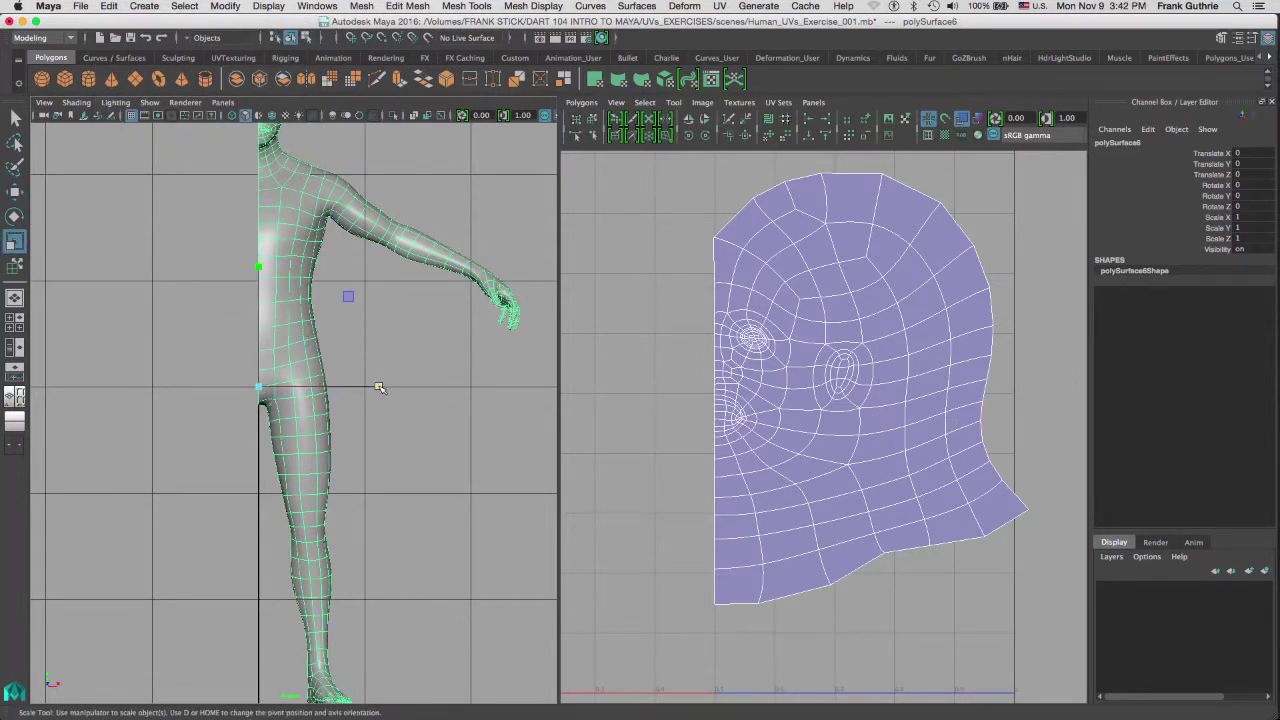
pyautogui.moveTo(378, 387); pyautogui.dragTo(149, 386)
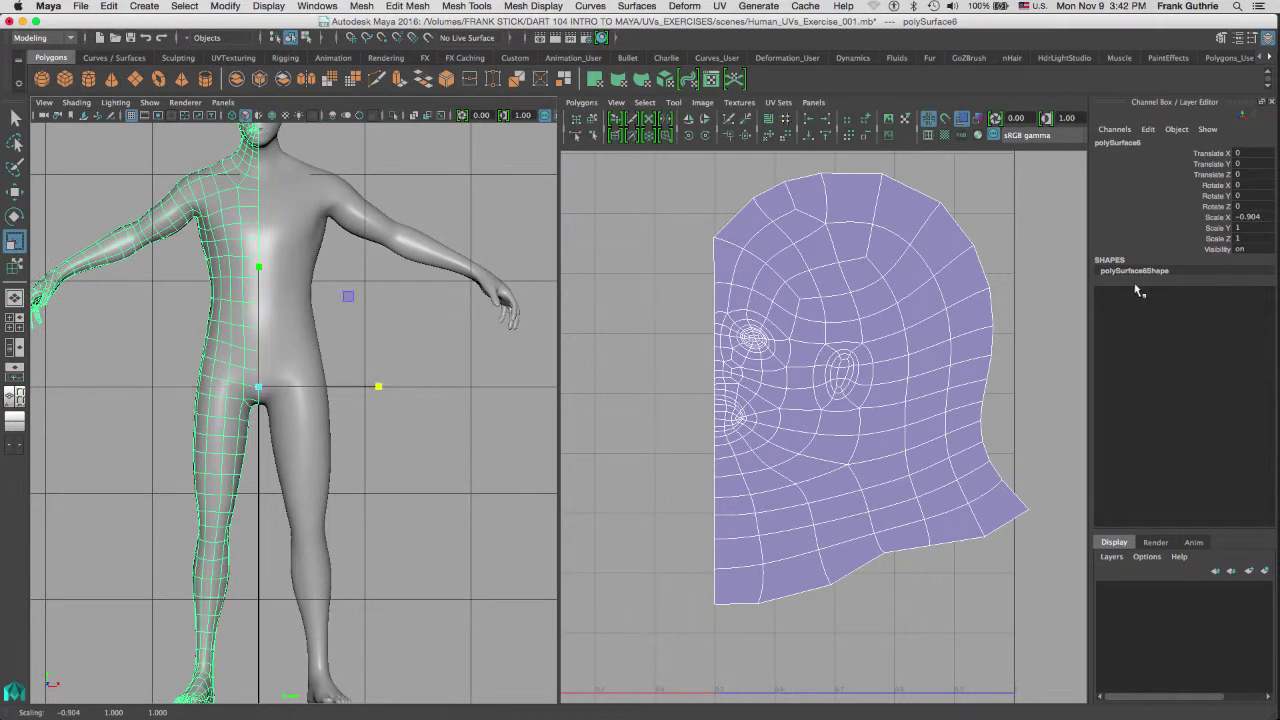
pyautogui.click(1250, 217)
pyautogui.write('-1')
pyautogui.press('Return')
# Select both body halves and combine them into a single mesh.
pyautogui.click(447, 349)
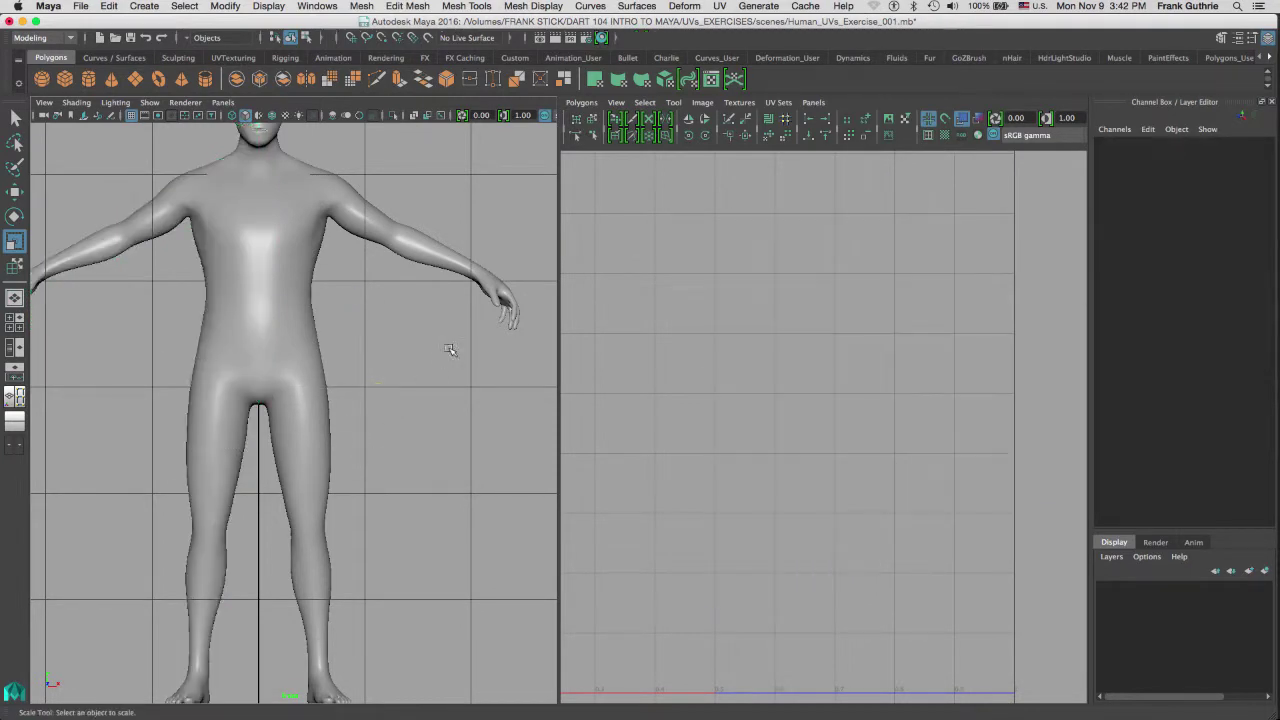
pyautogui.moveTo(449, 347); pyautogui.dragTo(228, 405)
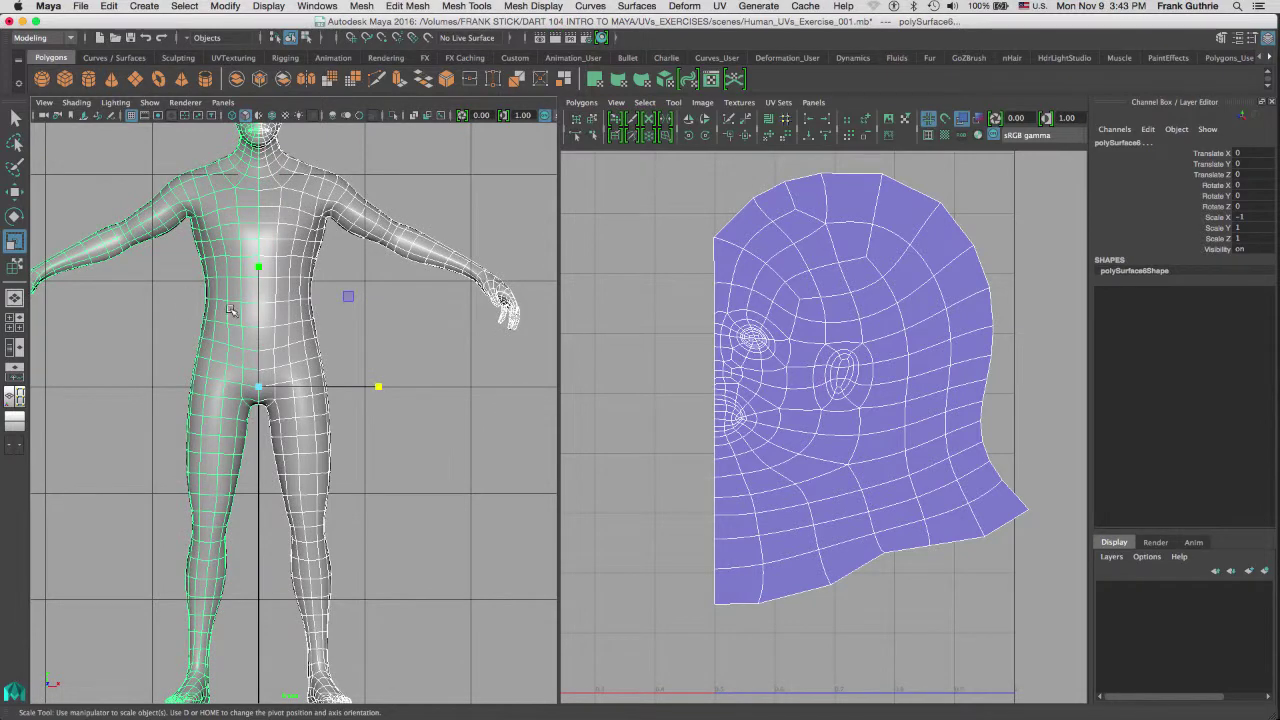
pyautogui.click(480, 414)
pyautogui.click(234, 406)
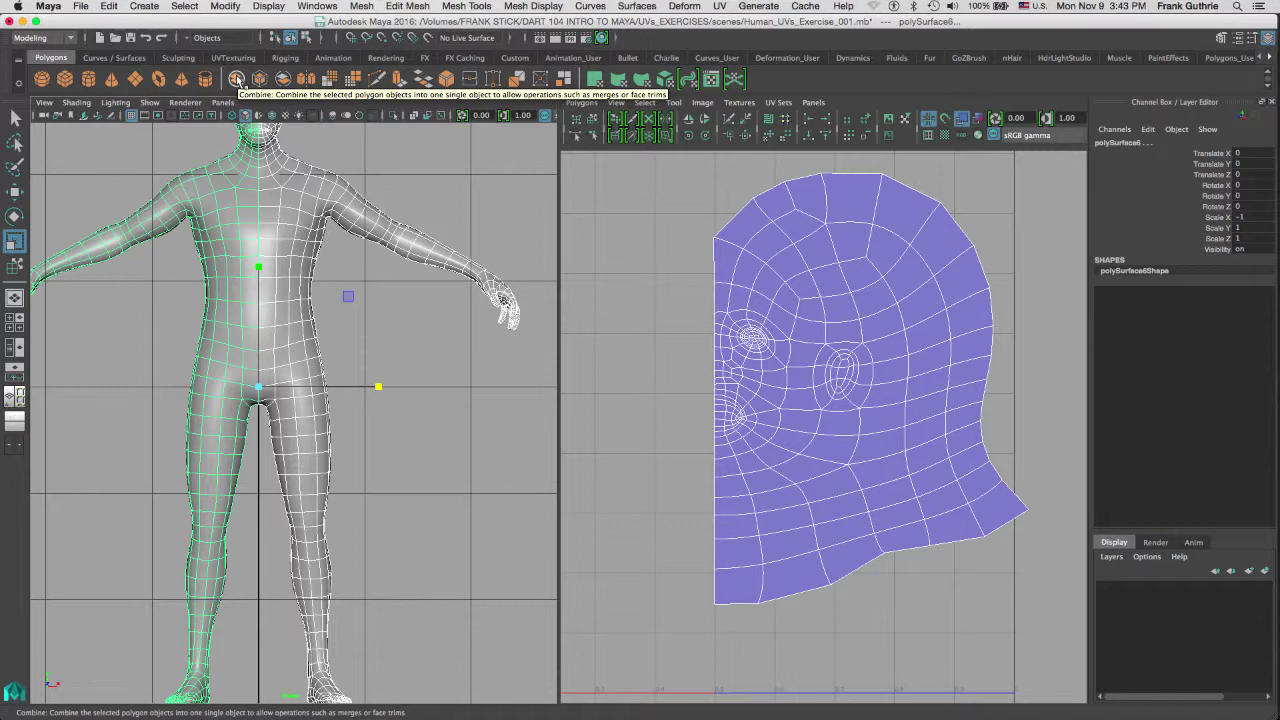
pyautogui.click(361, 6)
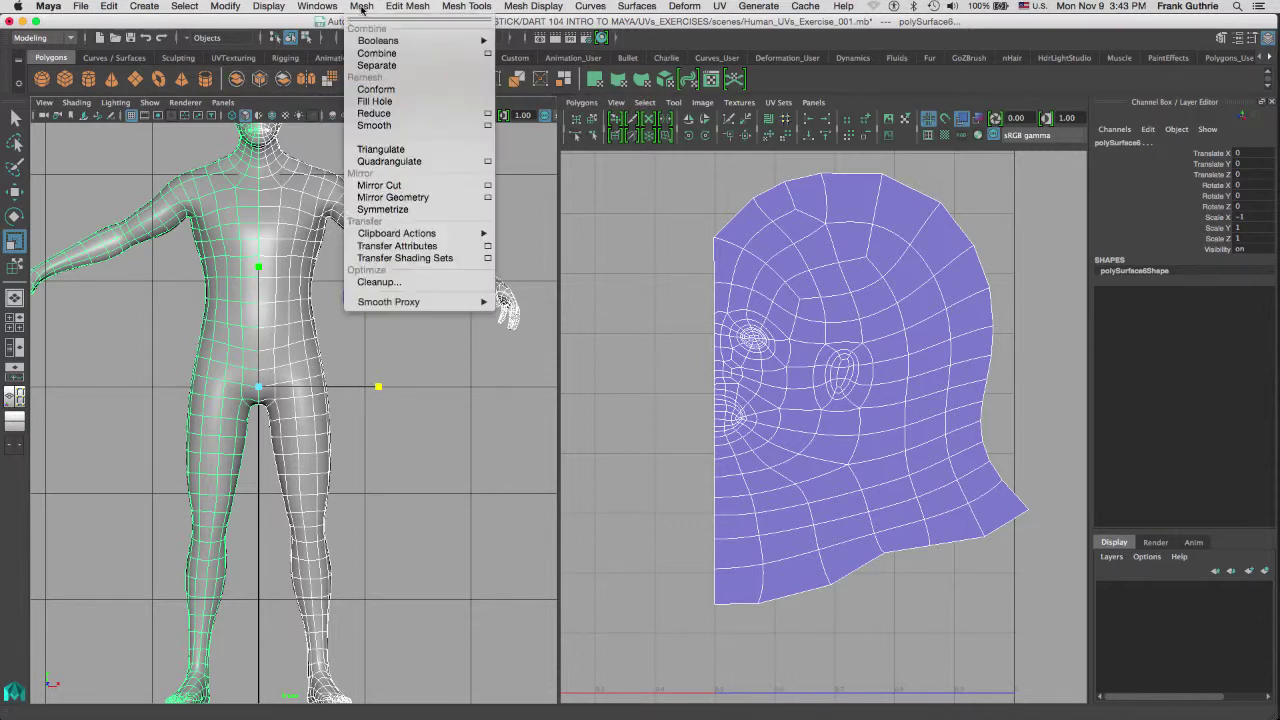
pyautogui.click(387, 55)
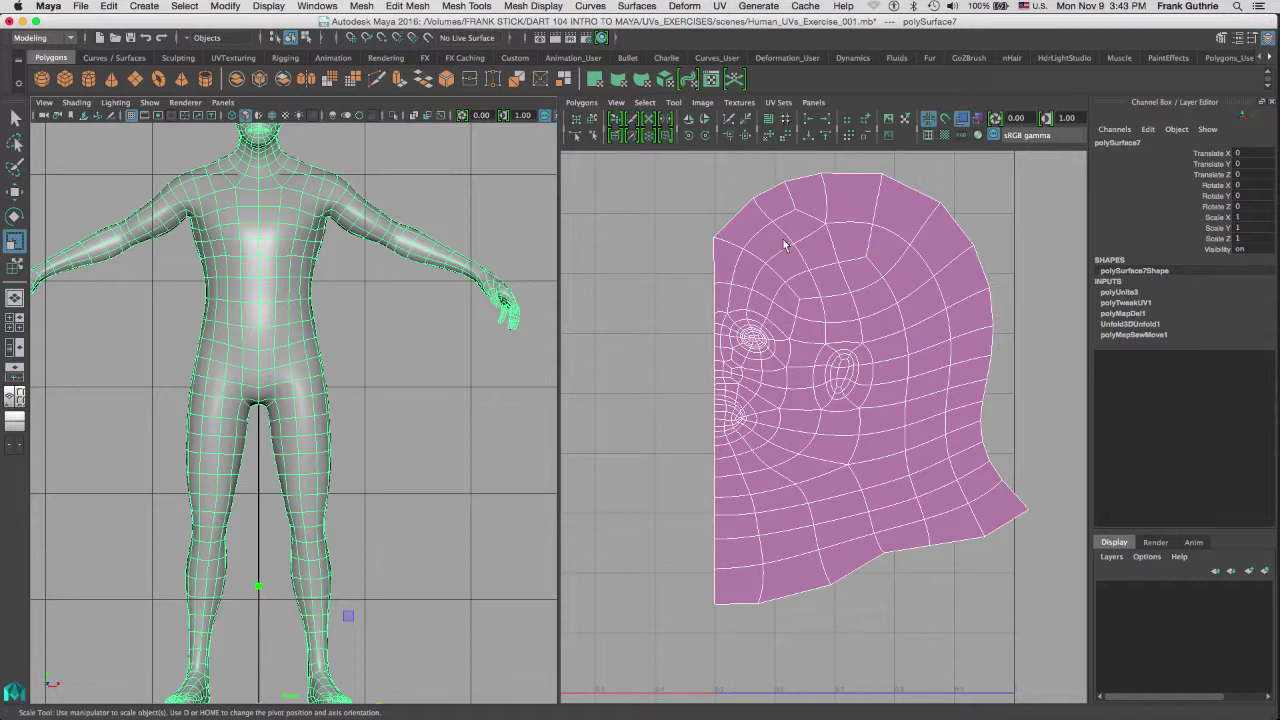
# Undo combining the two body halves.
pyautogui.keyDown('alt'); pyautogui.moveTo(403, 305); pyautogui.dragTo(430, 450, button='middle'); pyautogui.keyUp('alt')
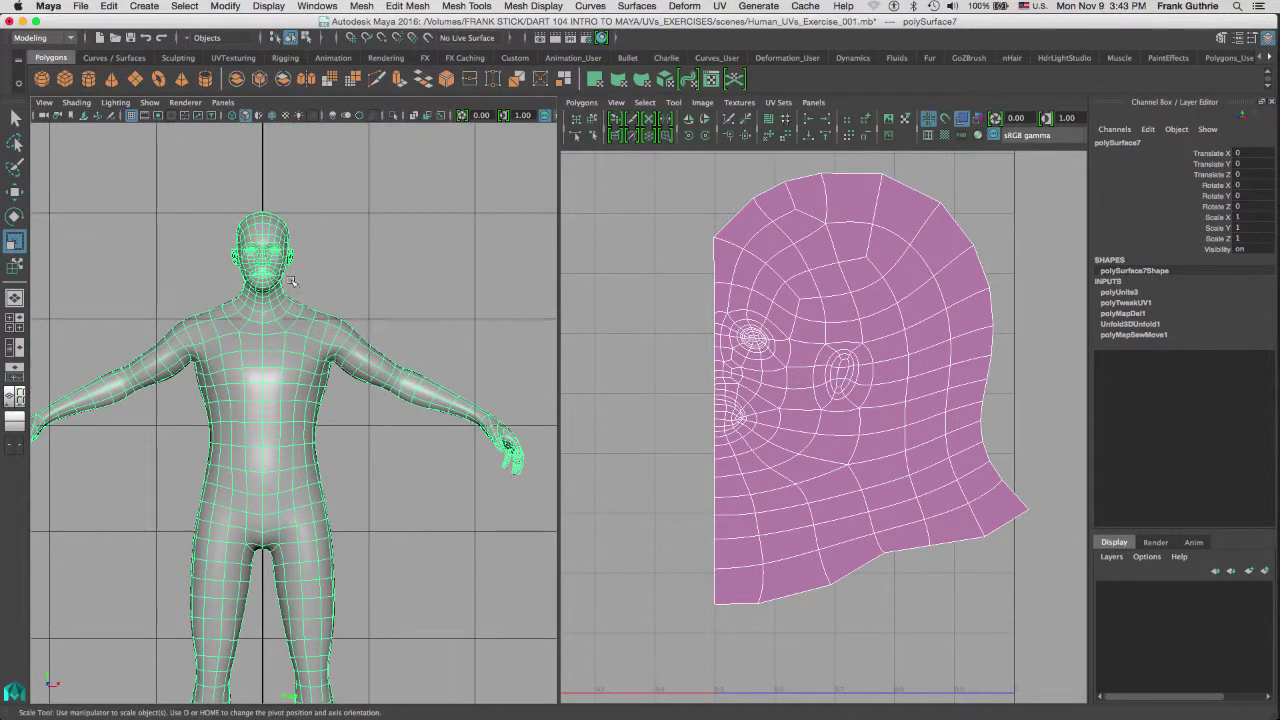
pyautogui.rightClick(251, 244)
pyautogui.click(250, 246)
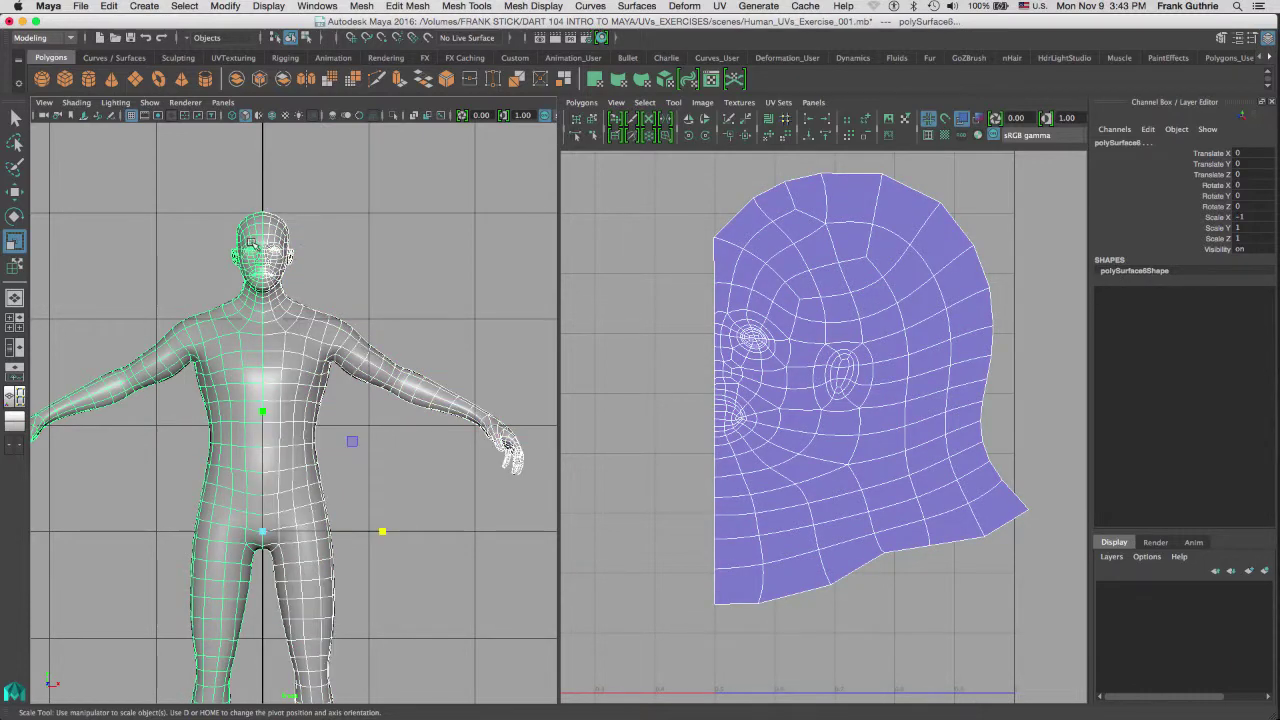
# Select all head and neck faces of the mirrored half in face mode with the Select tool.
pyautogui.rightClick(251, 244)
pyautogui.moveTo(251, 244); pyautogui.dragTo(315, 280, button='right')
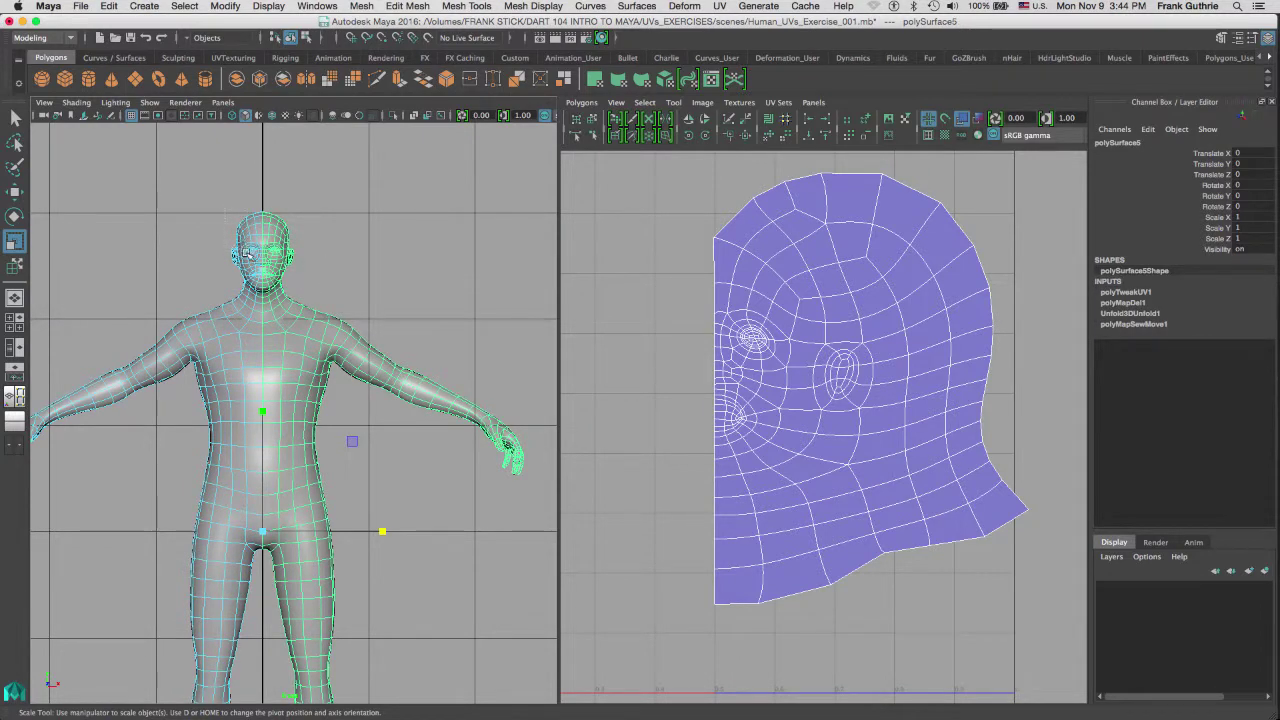
pyautogui.click(250, 245)
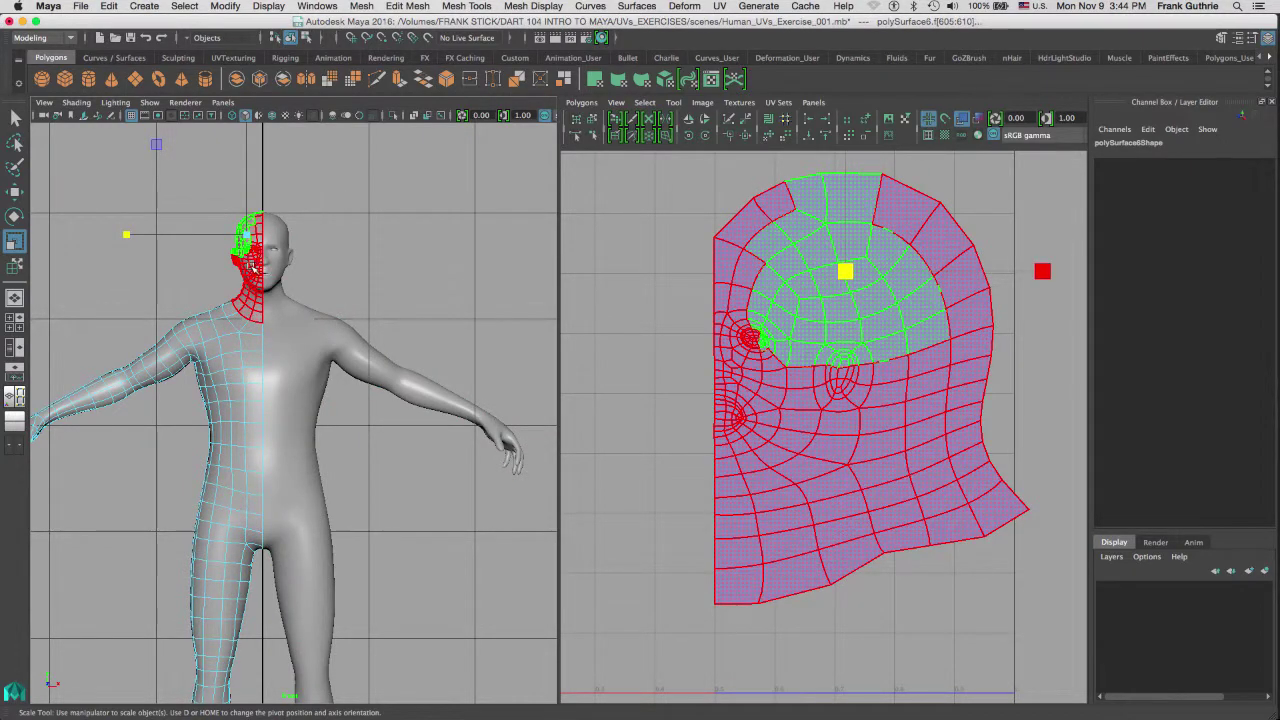
pyautogui.press('q')
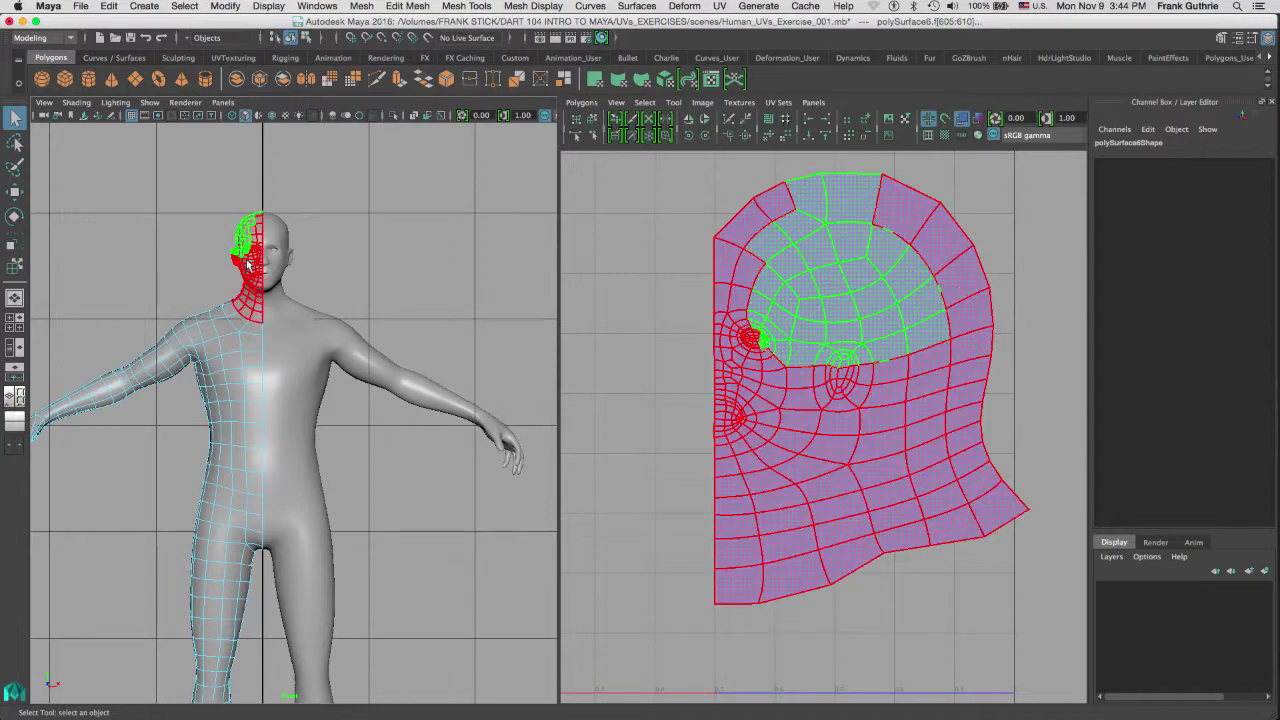
pyautogui.click(251, 264)
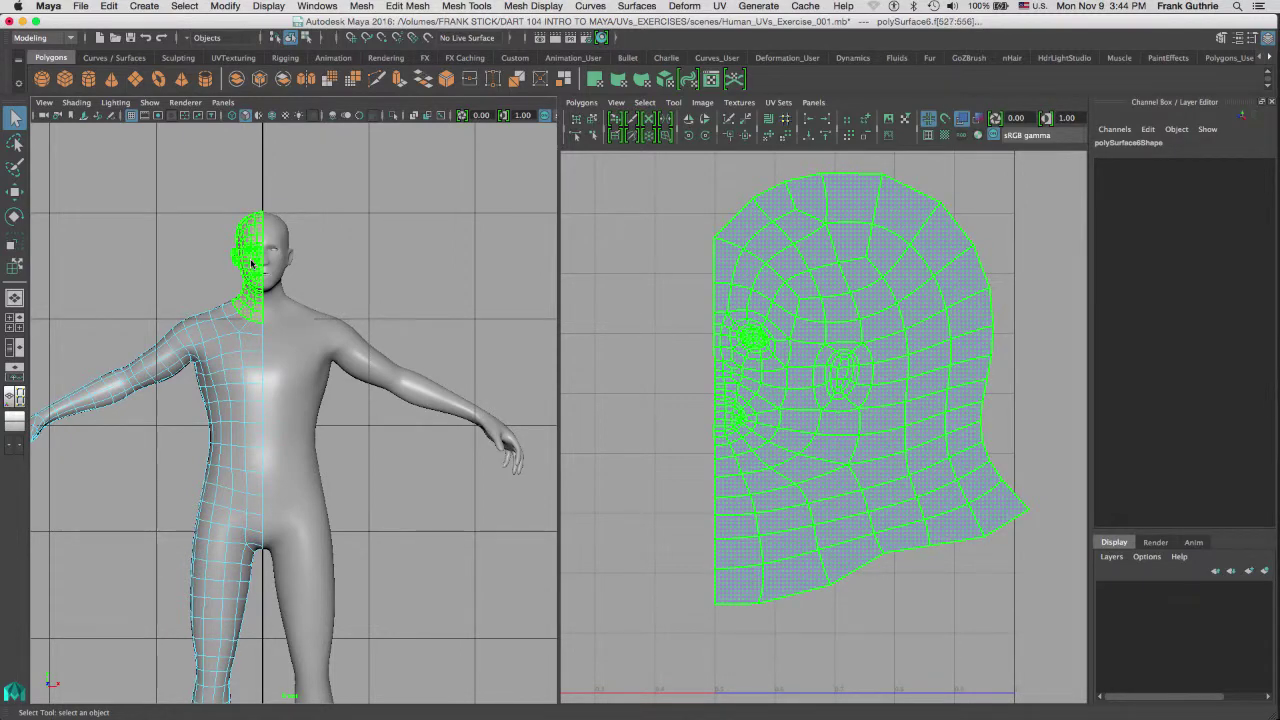
# Move the mirrored half's head UV shell horizontally in the negative U direction, off the original shell.
pyautogui.press('F8')
pyautogui.press('w')
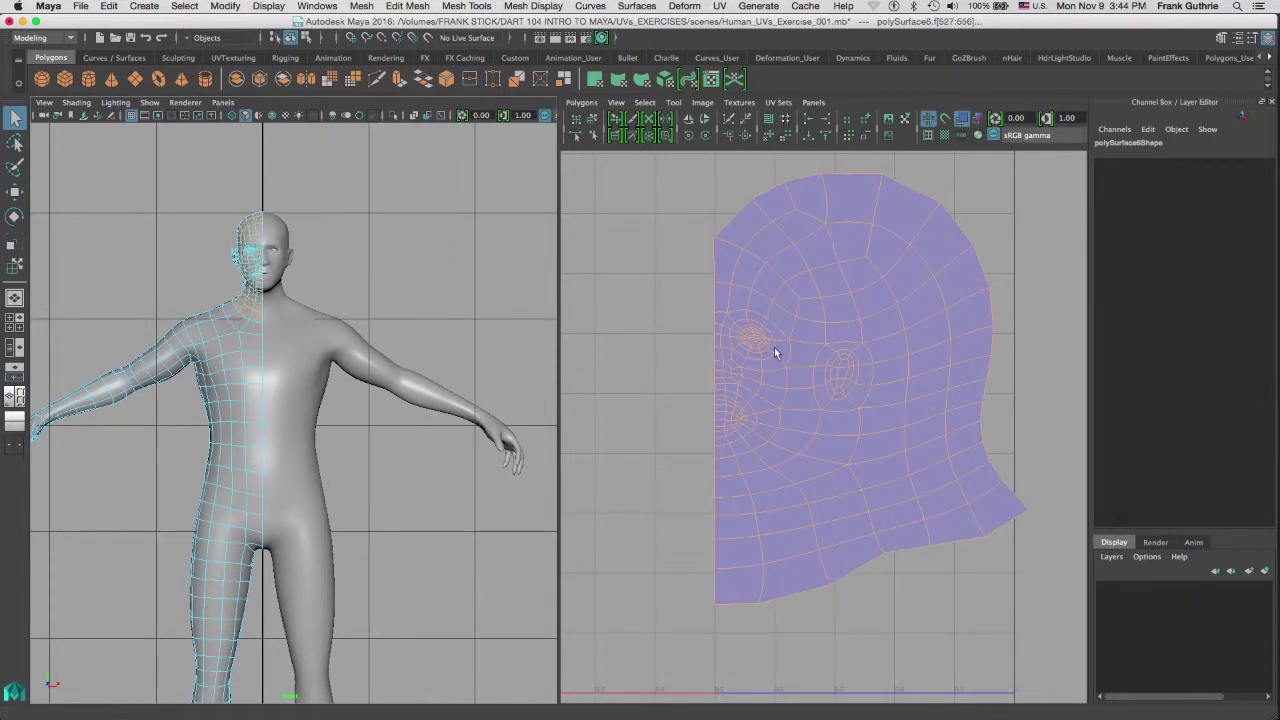
pyautogui.moveTo(1052, 392); pyautogui.dragTo(880, 390)
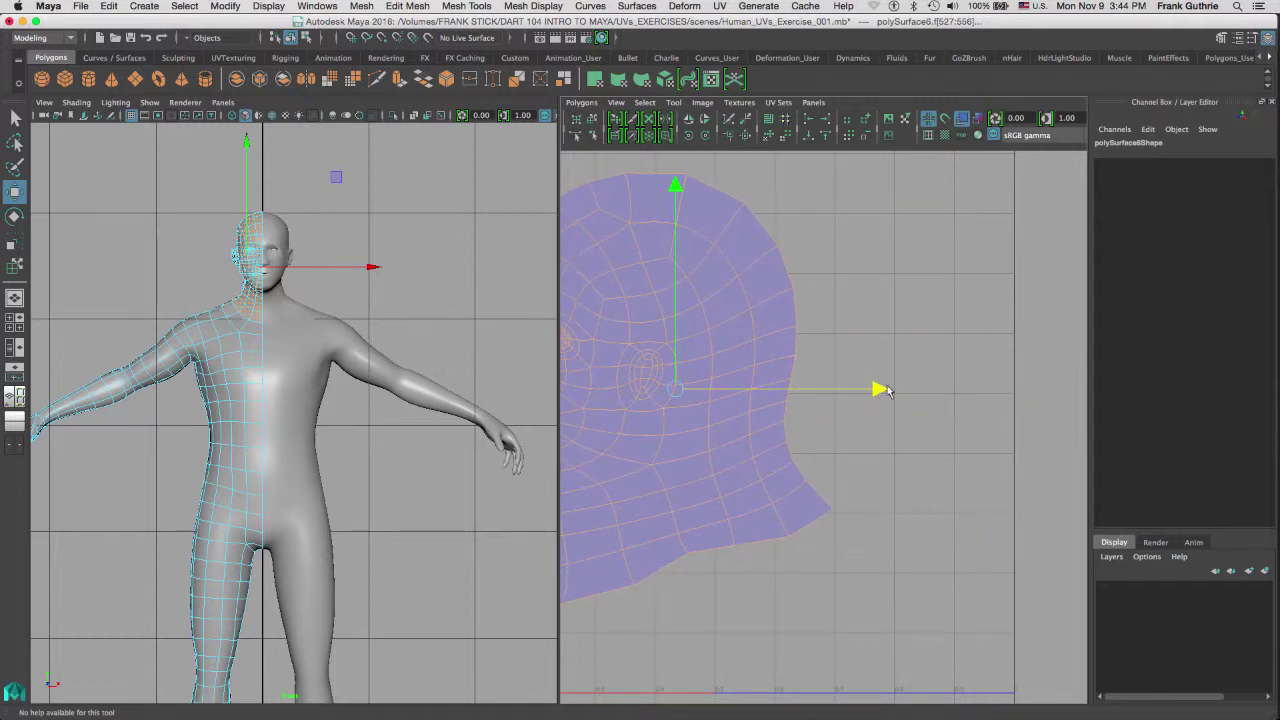
# Flip the mirrored half's selected head UV shell in the U direction.
pyautogui.keyDown('alt'); pyautogui.moveTo(930, 333); pyautogui.dragTo(783, 299, button='right'); pyautogui.keyUp('alt')
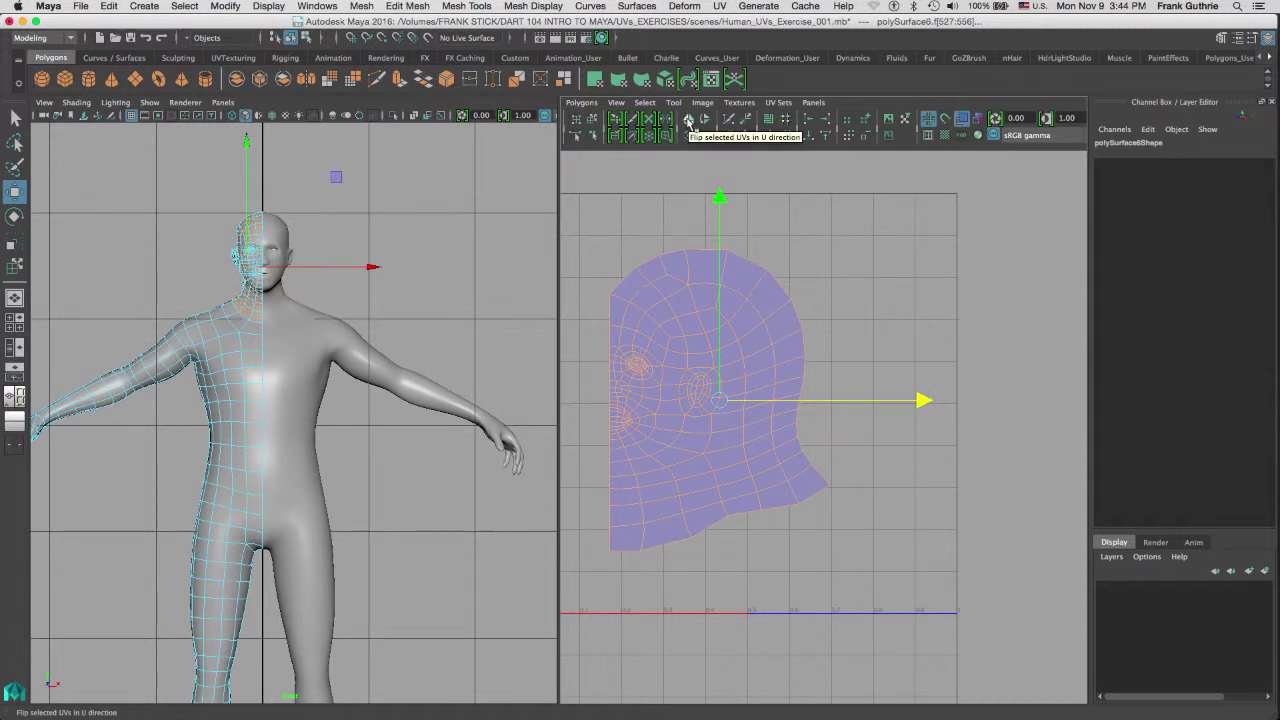
pyautogui.click(689, 121)
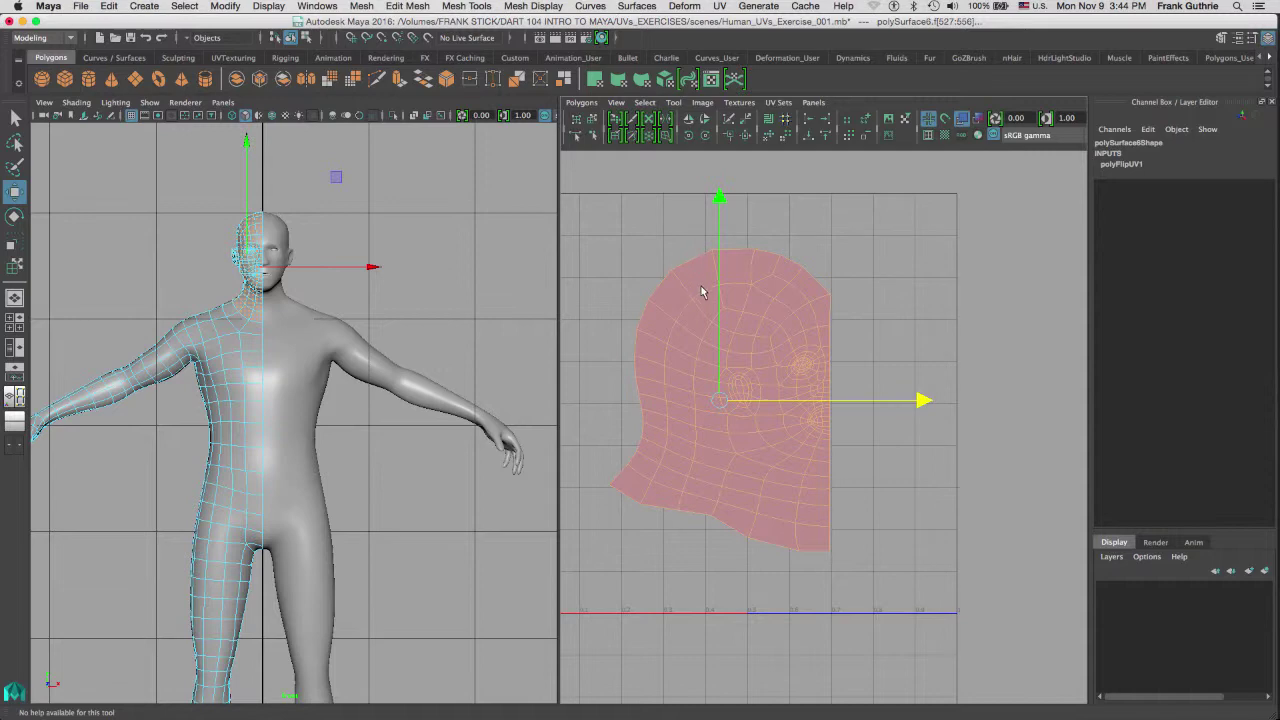
# Try combining both body halves into a single mesh while their head UV shells overlap, and undo the combine.
pyautogui.press('q')
pyautogui.click(340, 292)
pyautogui.moveTo(299, 301); pyautogui.dragTo(356, 289, button='right')
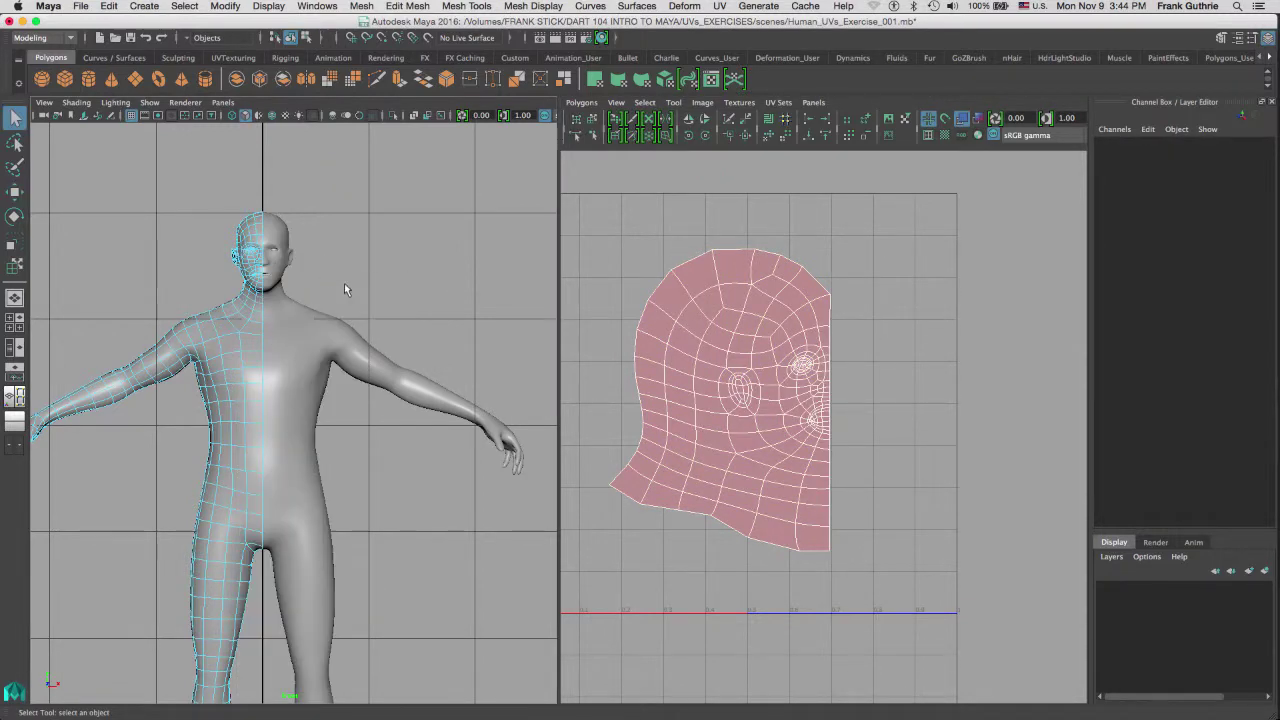
pyautogui.click(189, 383)
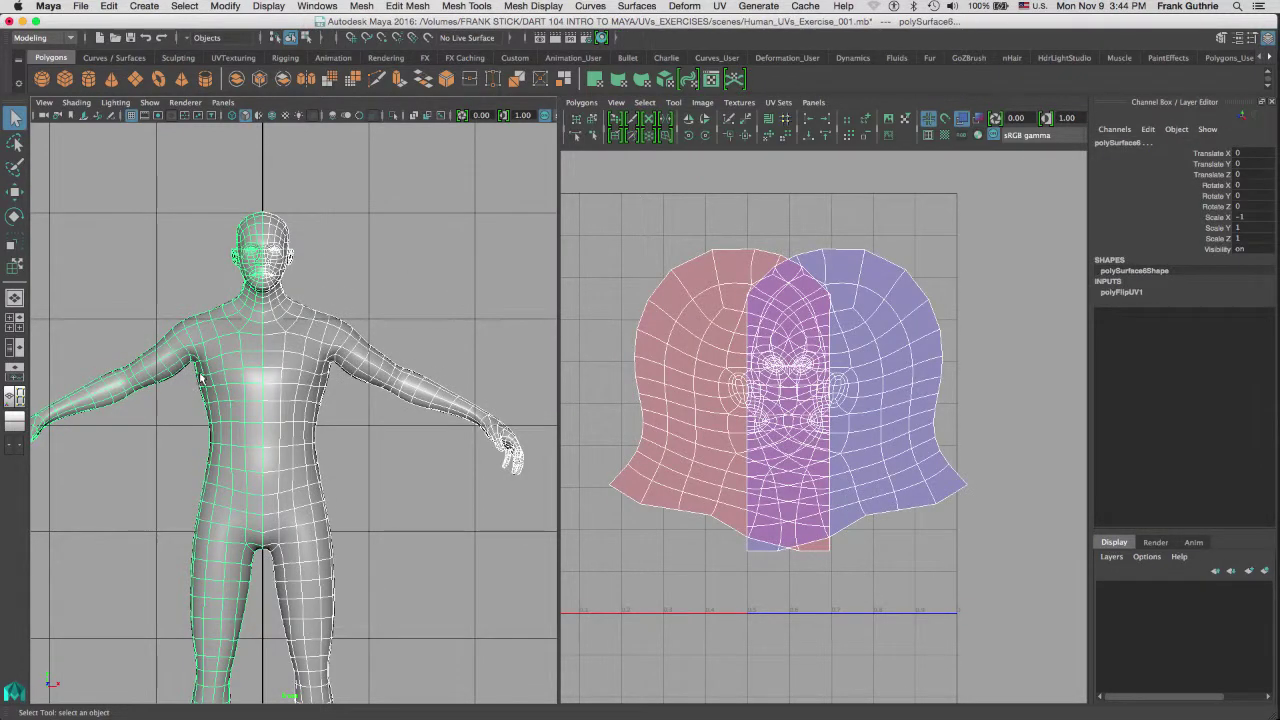
pyautogui.click(236, 79)
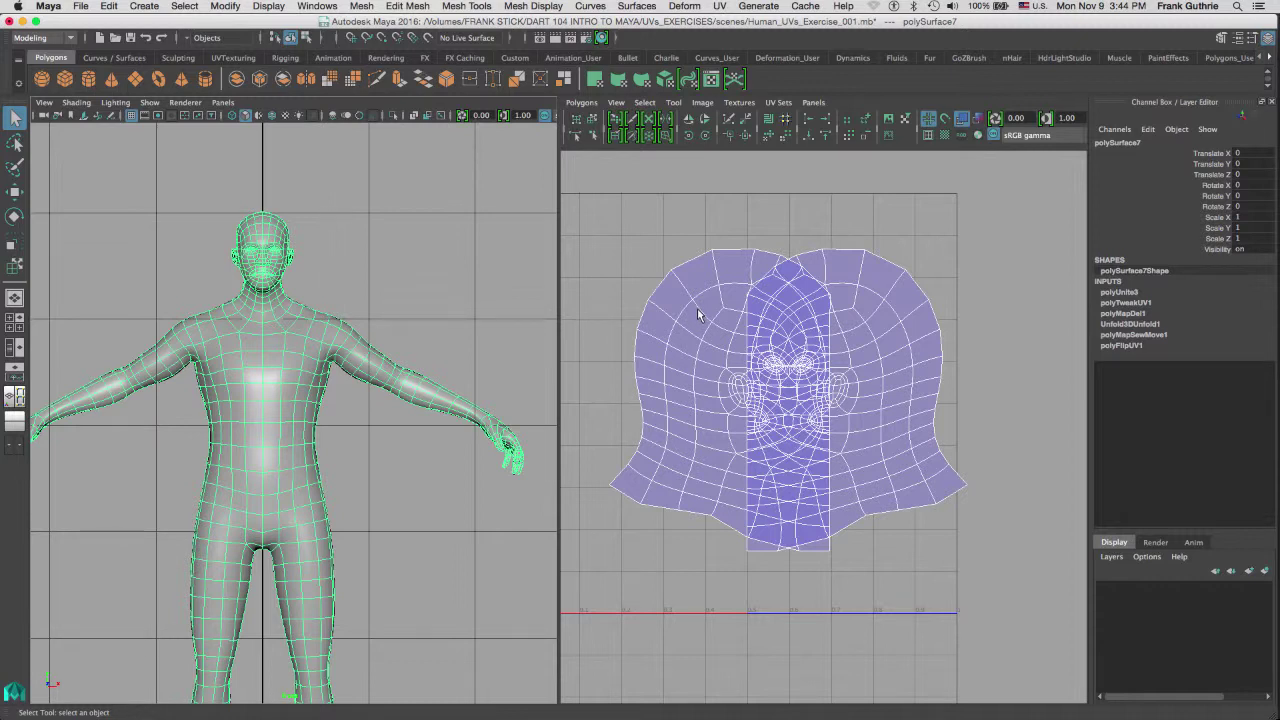
pyautogui.hotkey('ctrl', 'z')
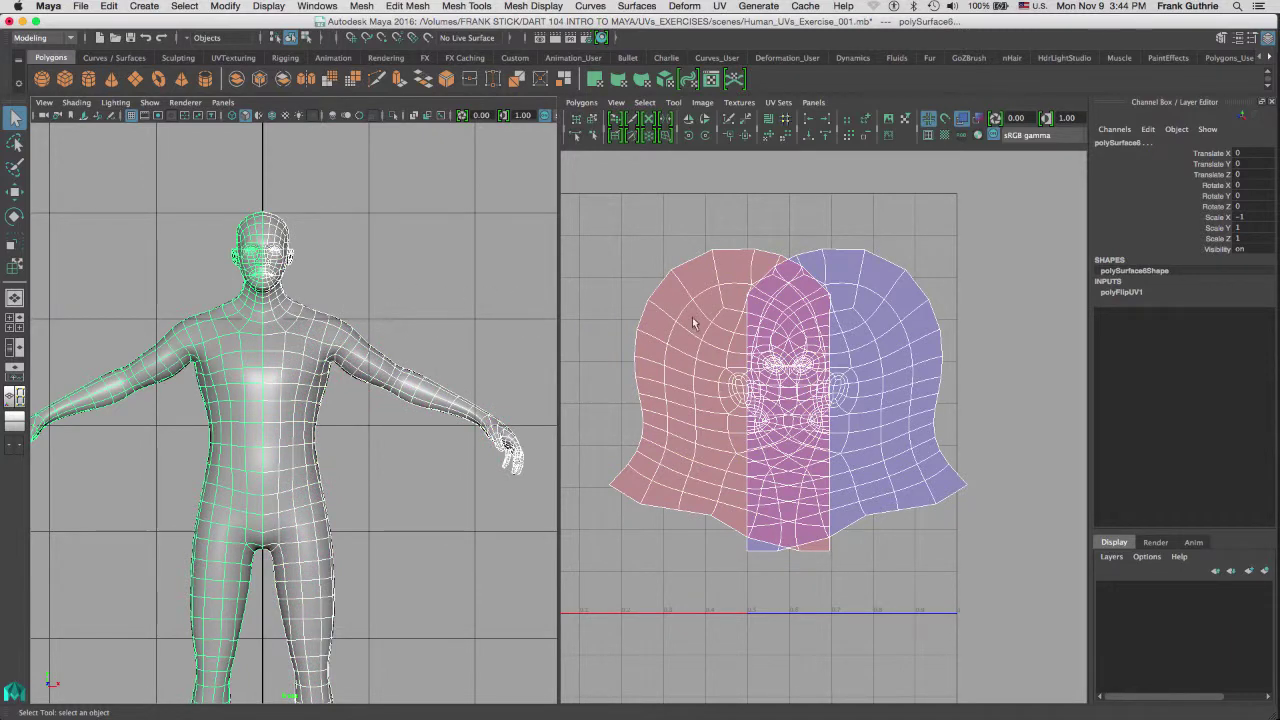
# Select the mirrored half's whole head UV shell and move it in the negative U direction, leaving a narrow gap beside the original shell.
pyautogui.moveTo(694, 322); pyautogui.dragTo(640, 267, button='right')
pyautogui.click(687, 352)
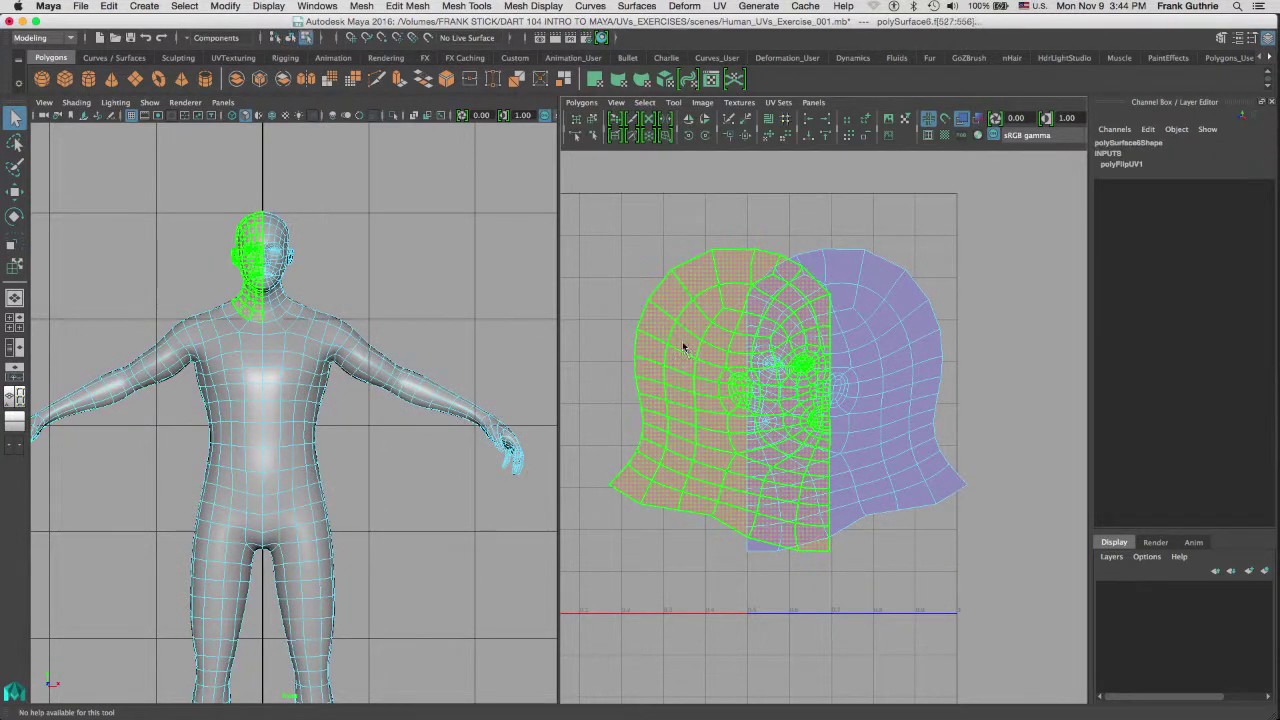
pyautogui.press('w')
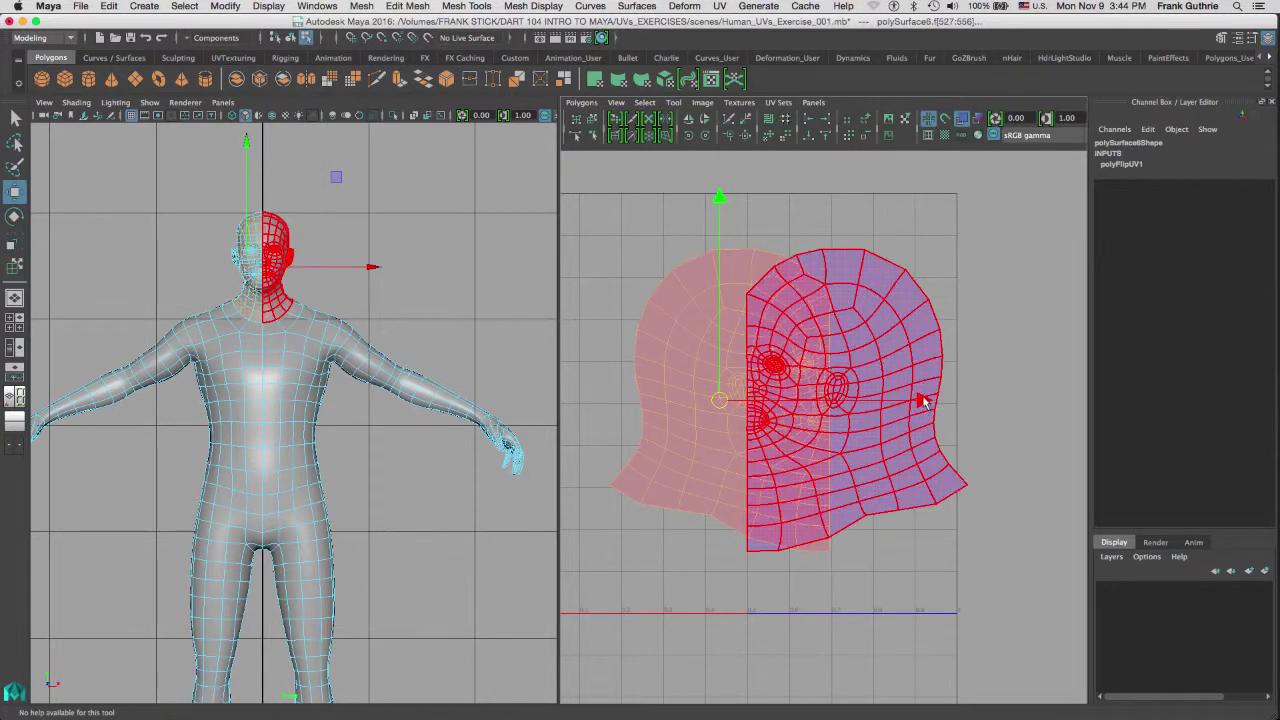
pyautogui.moveTo(920, 401); pyautogui.dragTo(844, 403)
# Select both body halves in object mode and combine them into a single mesh.
pyautogui.moveTo(303, 358); pyautogui.dragTo(350, 337, button='right')
pyautogui.click(372, 312)
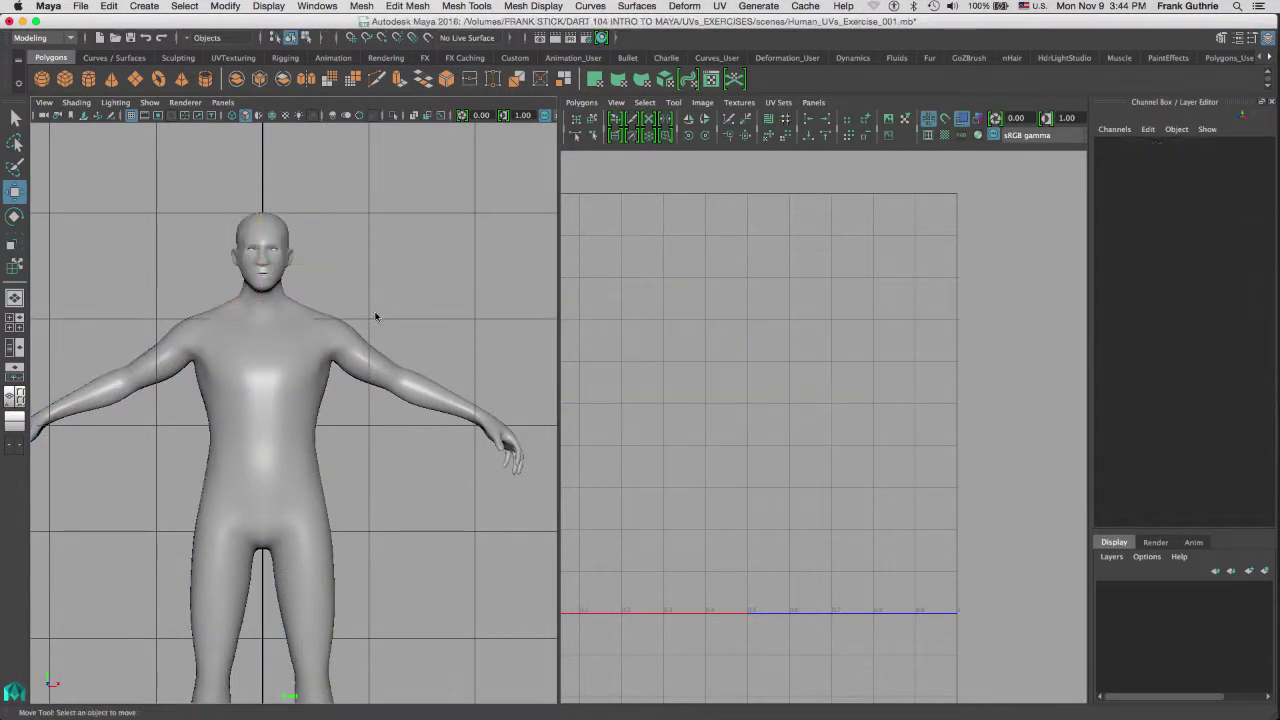
pyautogui.moveTo(389, 306); pyautogui.dragTo(178, 407)
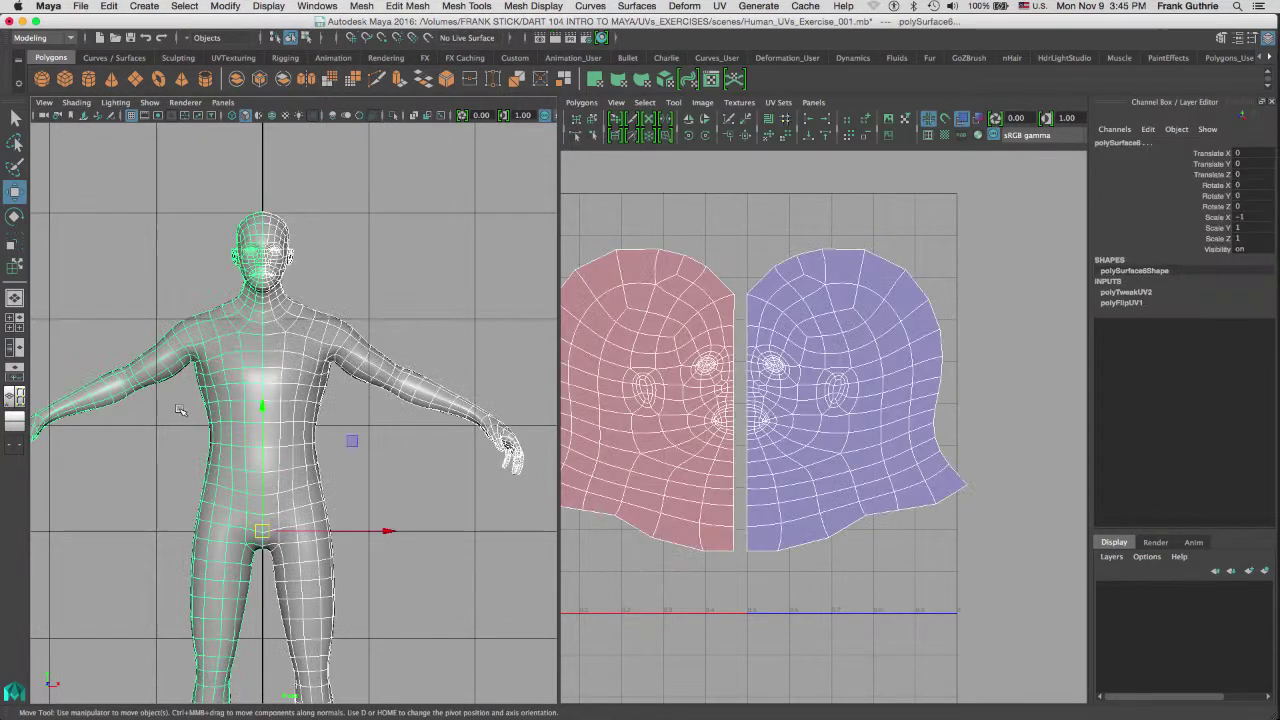
pyautogui.click(236, 80)
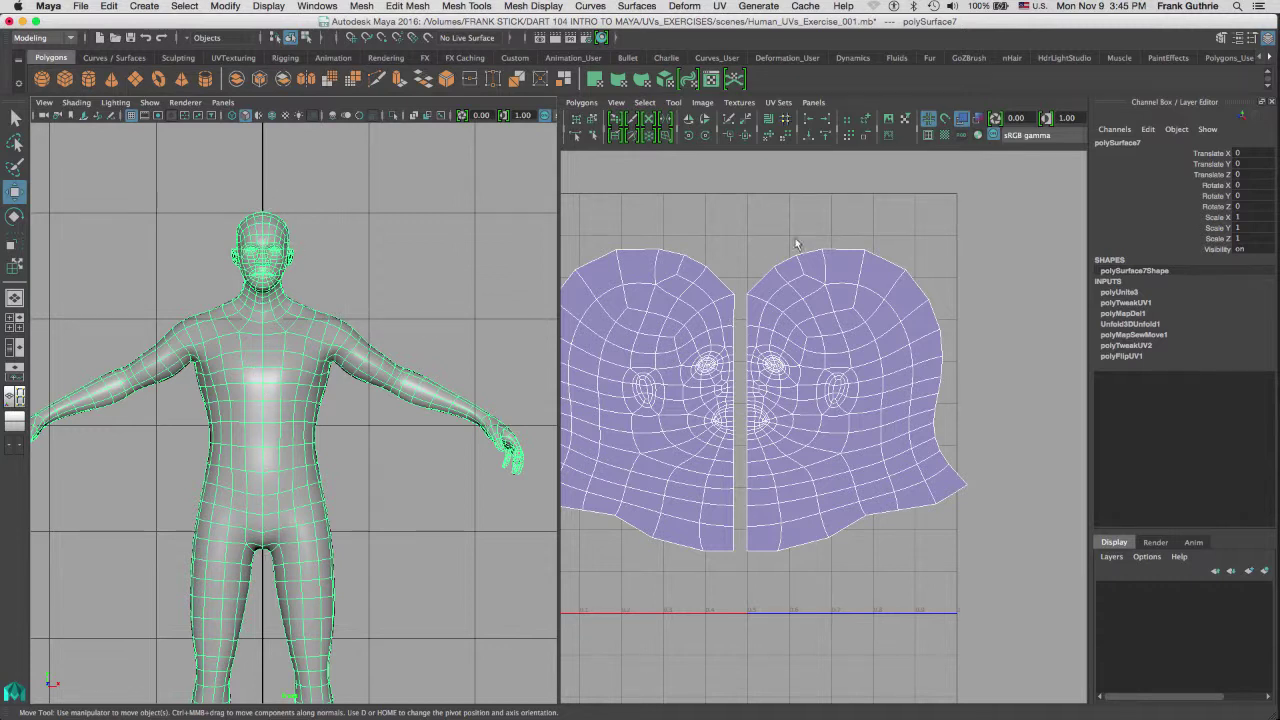
# Try to move and sew the selected edges along the inner border of the mirrored head's UV shell, and undo the sewing.
pyautogui.moveTo(730, 318); pyautogui.dragTo(737, 276, button='right')
pyautogui.moveTo(731, 308); pyautogui.dragTo(738, 503)
pyautogui.moveTo(739, 306); pyautogui.dragTo(698, 524)
pyautogui.press('space')
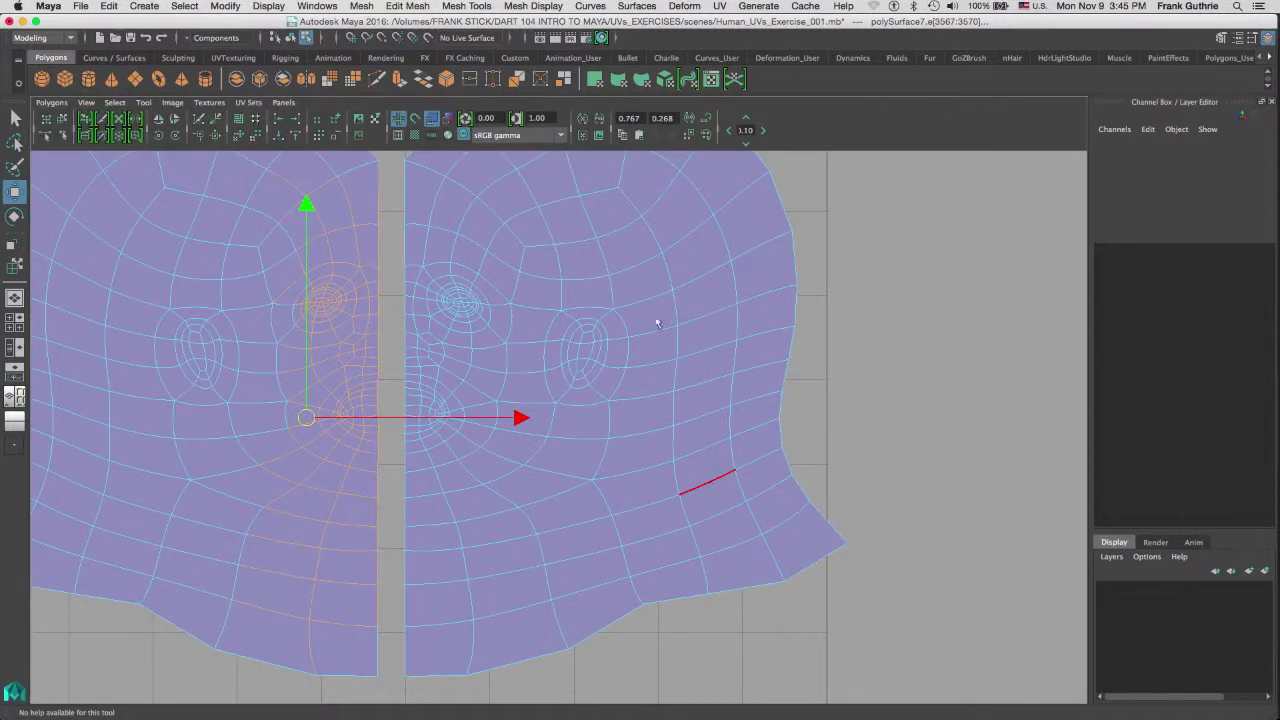
pyautogui.moveTo(392, 180); pyautogui.dragTo(222, 638)
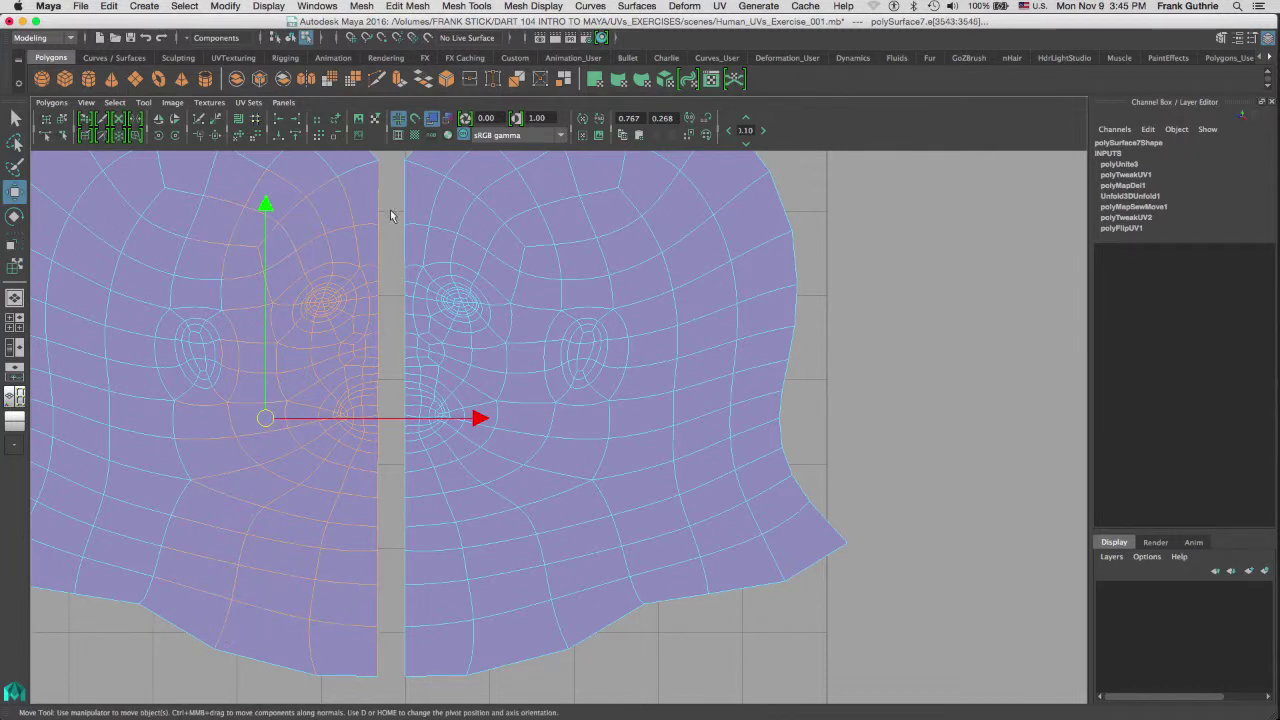
pyautogui.click(217, 137)
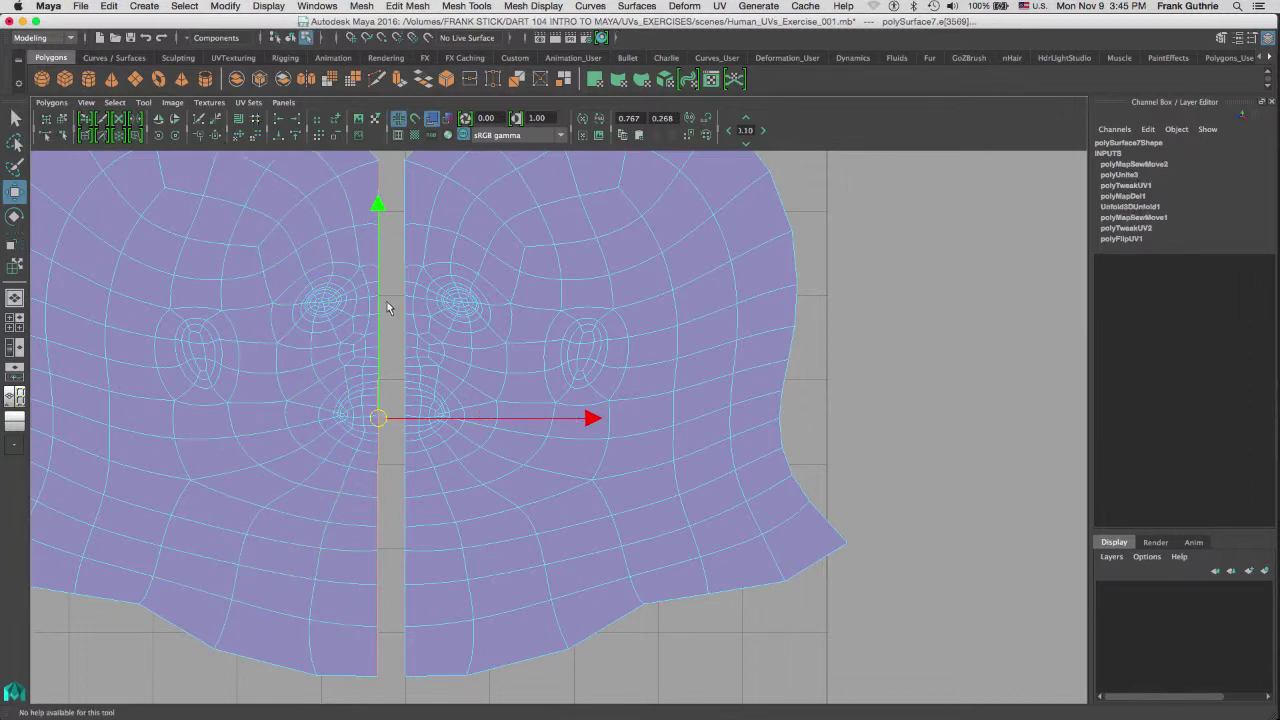
pyautogui.hotkey('ctrl', 'z')
# Restore the side-by-side model and UV views and select the whole combined body in object mode.
pyautogui.press('space')
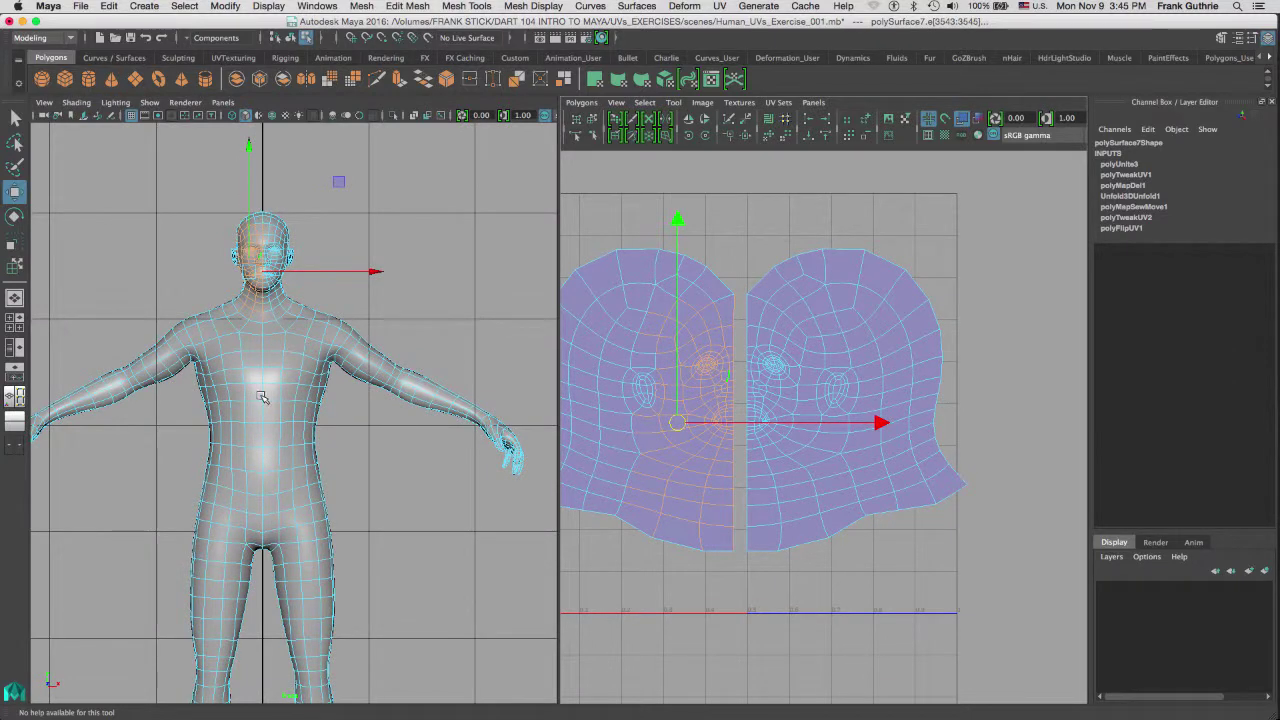
pyautogui.moveTo(275, 378); pyautogui.dragTo(380, 318, button='right')
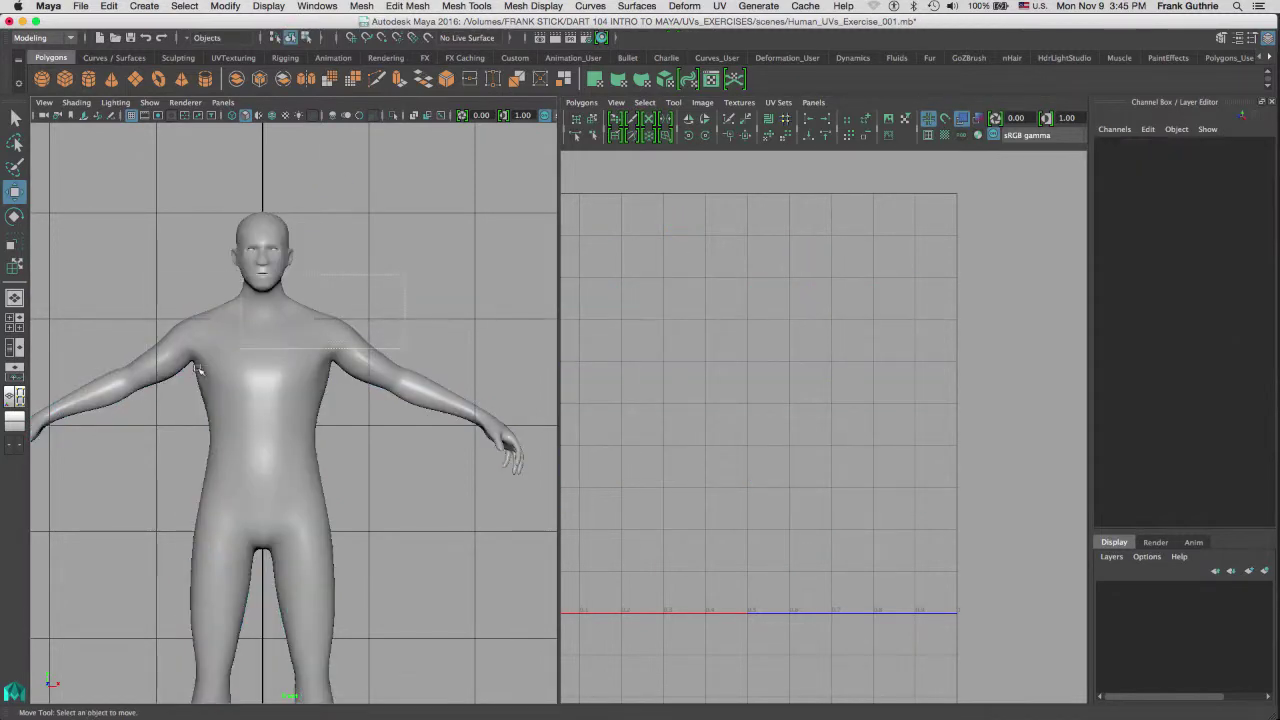
pyautogui.click(138, 390)
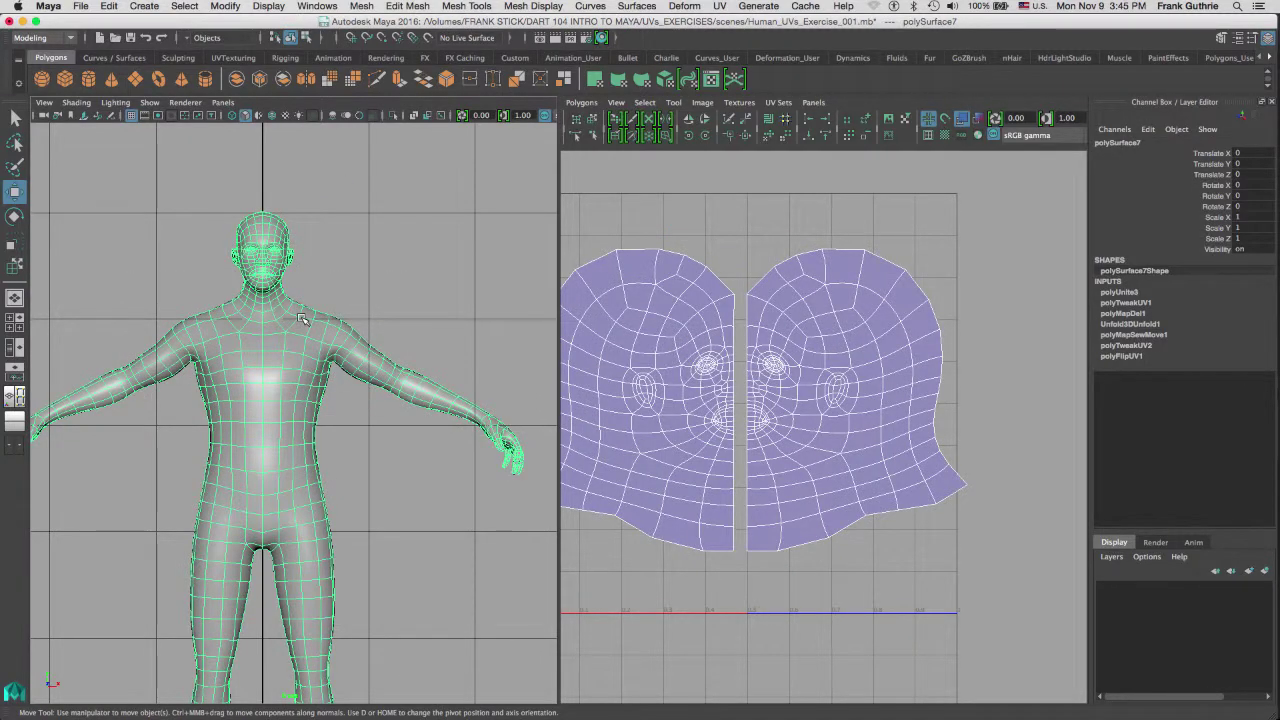